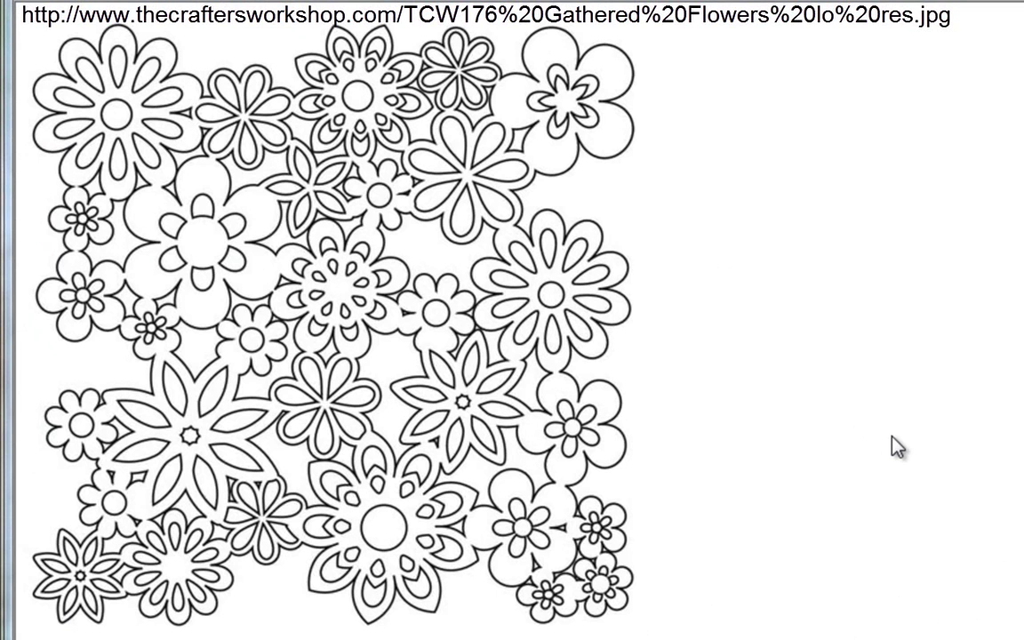
- Copy the TCW176 Gathered Flowers image in Internet Explorer to the clipboard
right_click(511, 272)
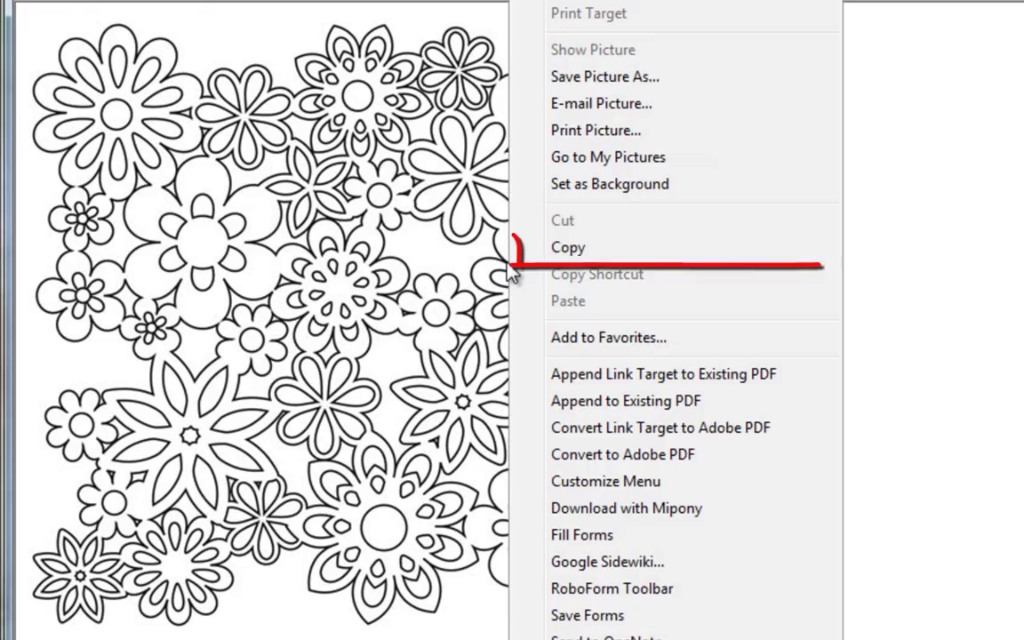
left_click(525, 247)
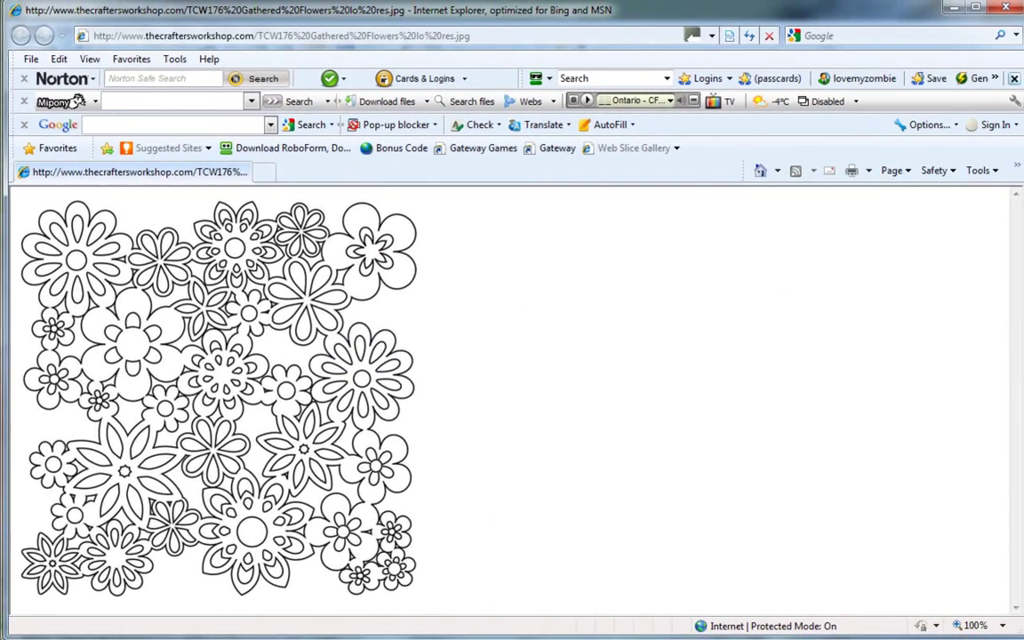
- Zoom the mat to 60%, make it the Contrast colour, and place the insertion point top-left
left_click(206, 636)
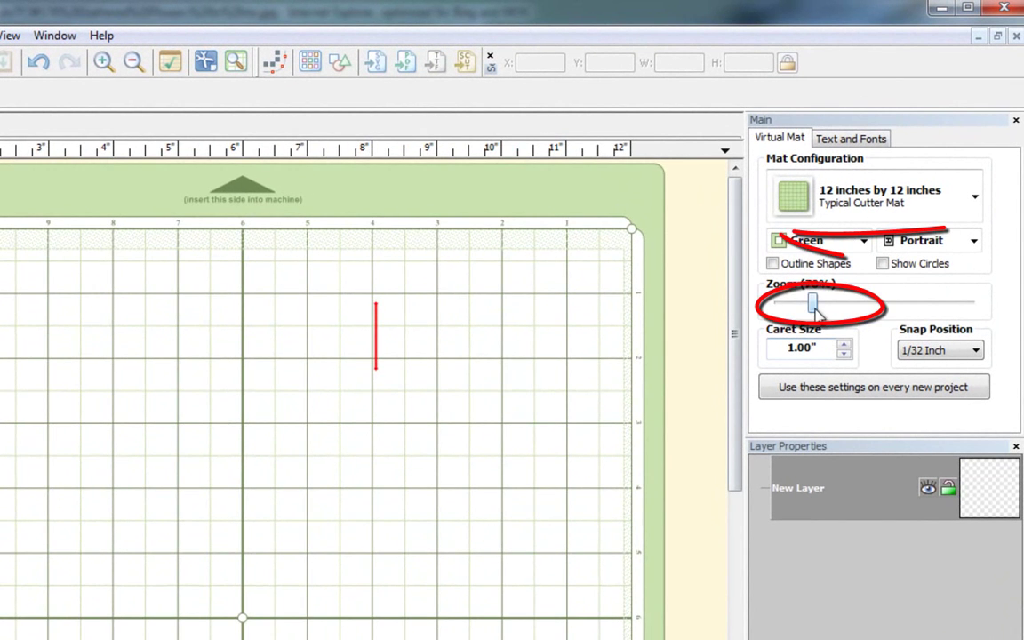
mouse_move(811, 305)
left_mouse_down()
mouse_move(792, 306)
mouse_move(806, 307)
left_mouse_up()
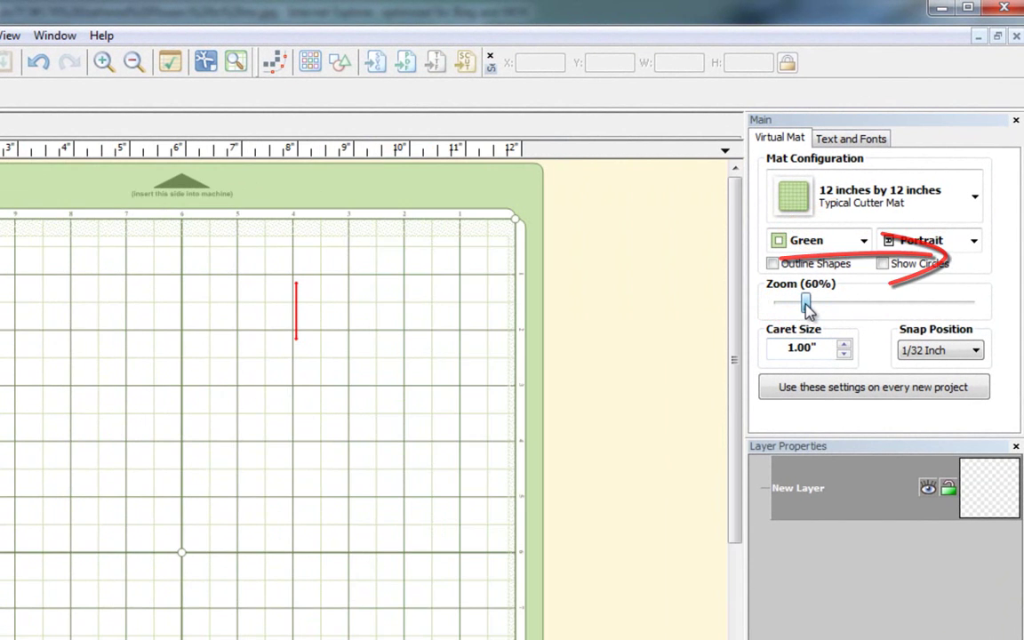
left_click(863, 241)
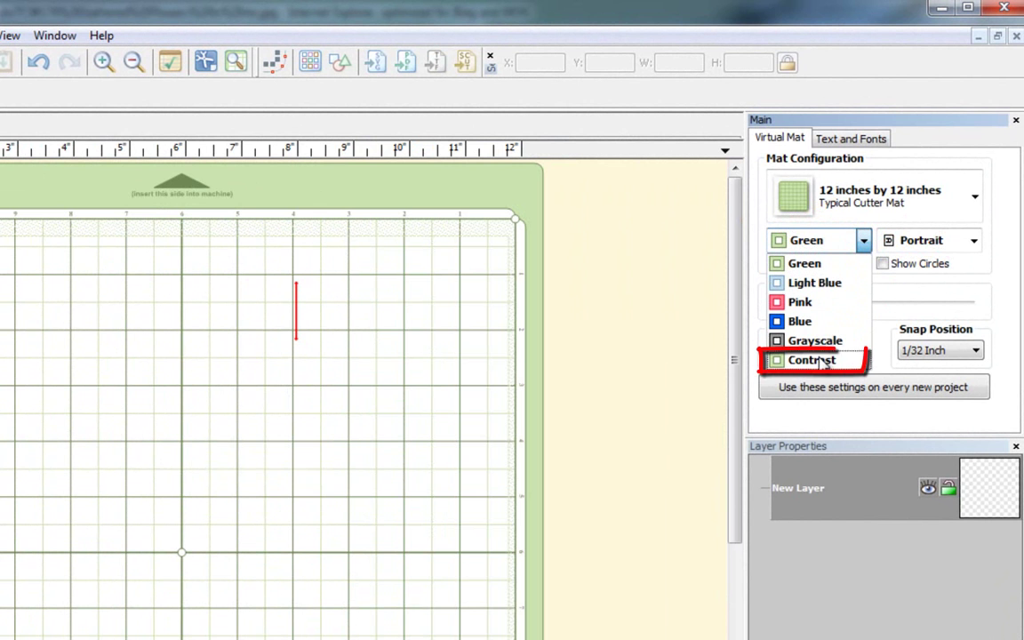
left_click(811, 360)
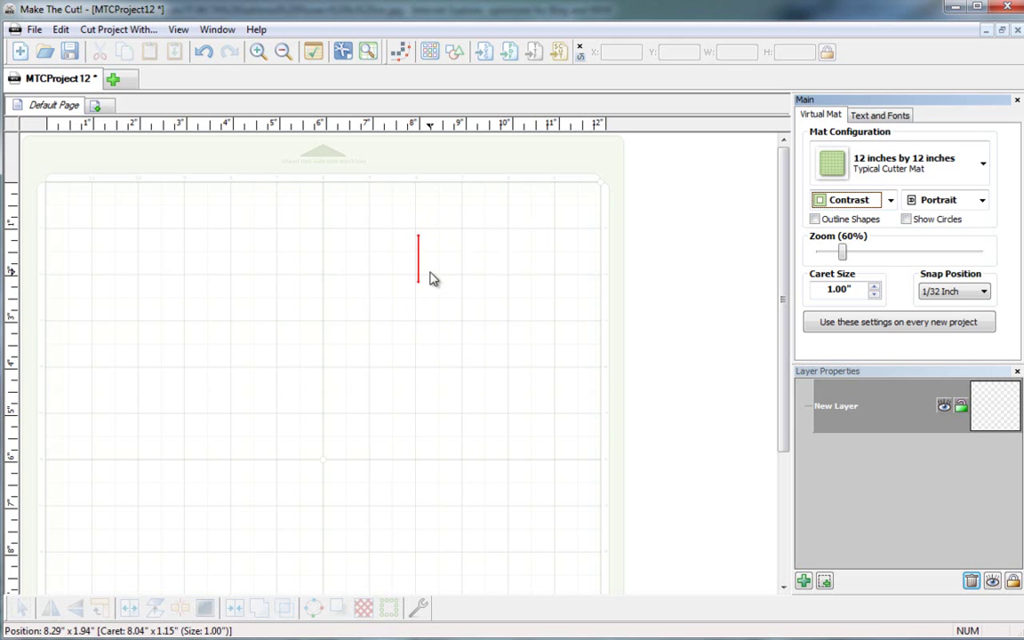
left_click(48, 223)
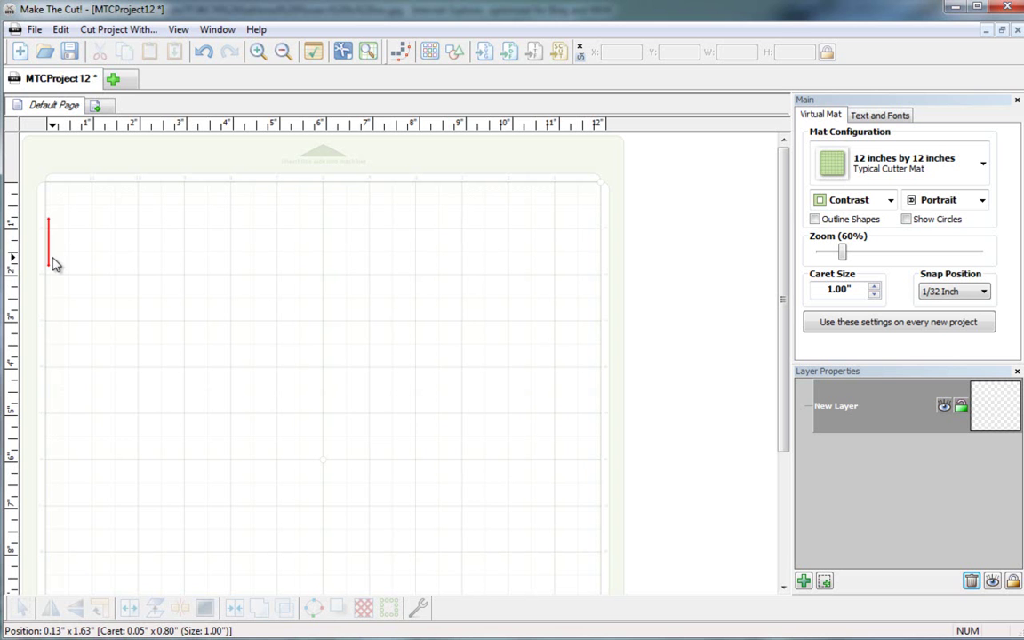
- Pixel-trace the pasted flower picture at threshold 186 and import it as a 5.15 by 5.14 inch design
left_click(400, 53)
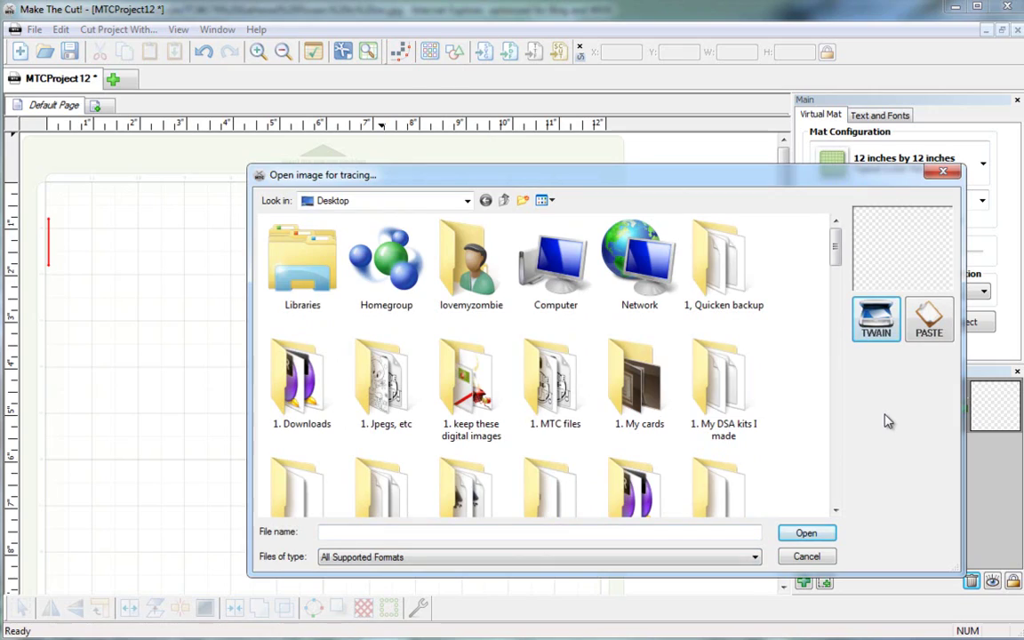
left_click(930, 319)
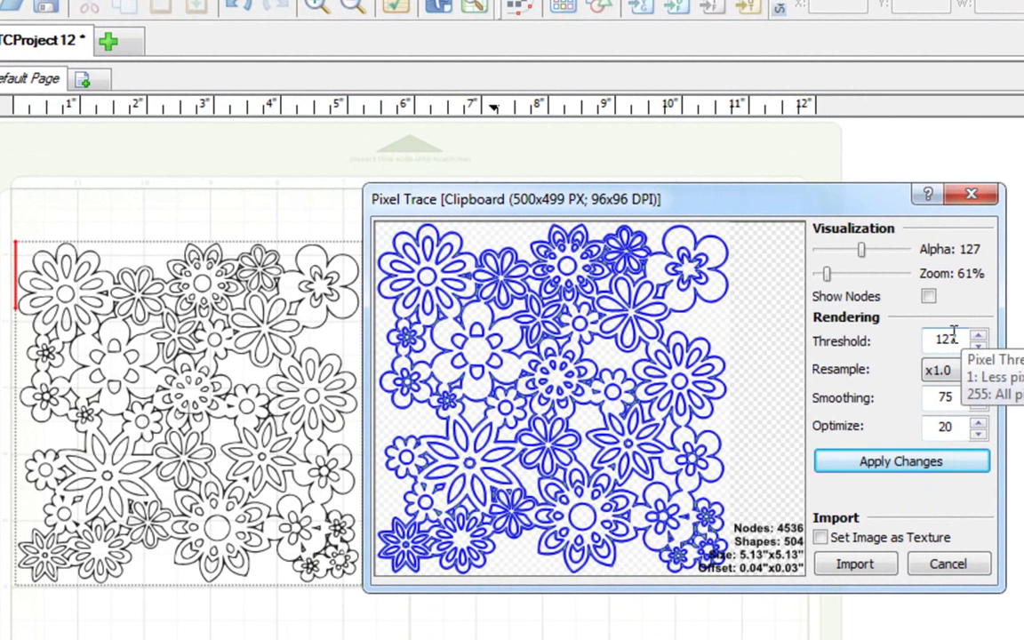
left_click_drag(959, 339, 947, 344)
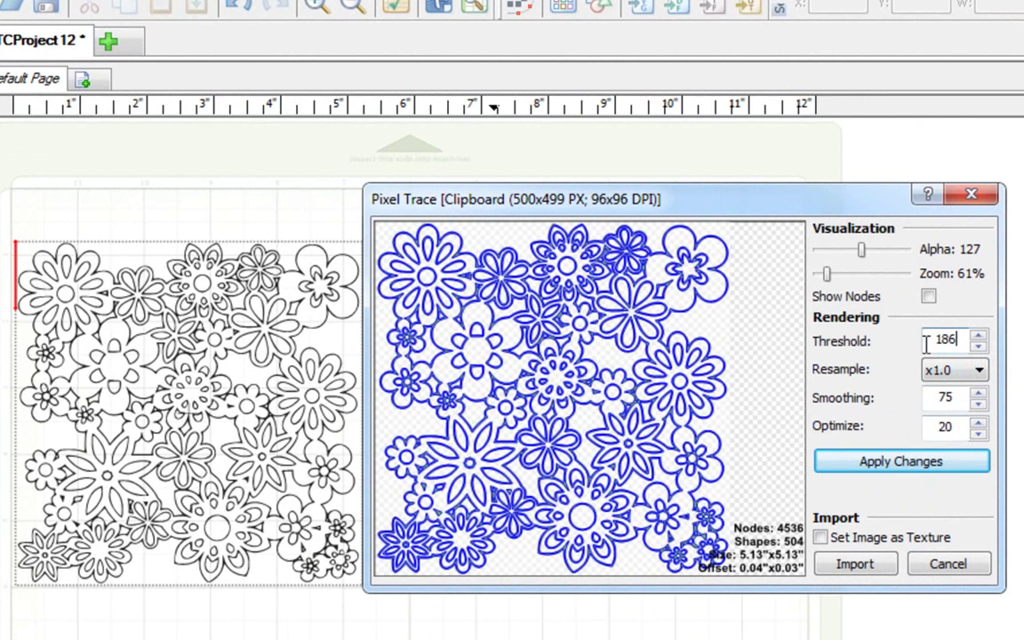
left_click(914, 466)
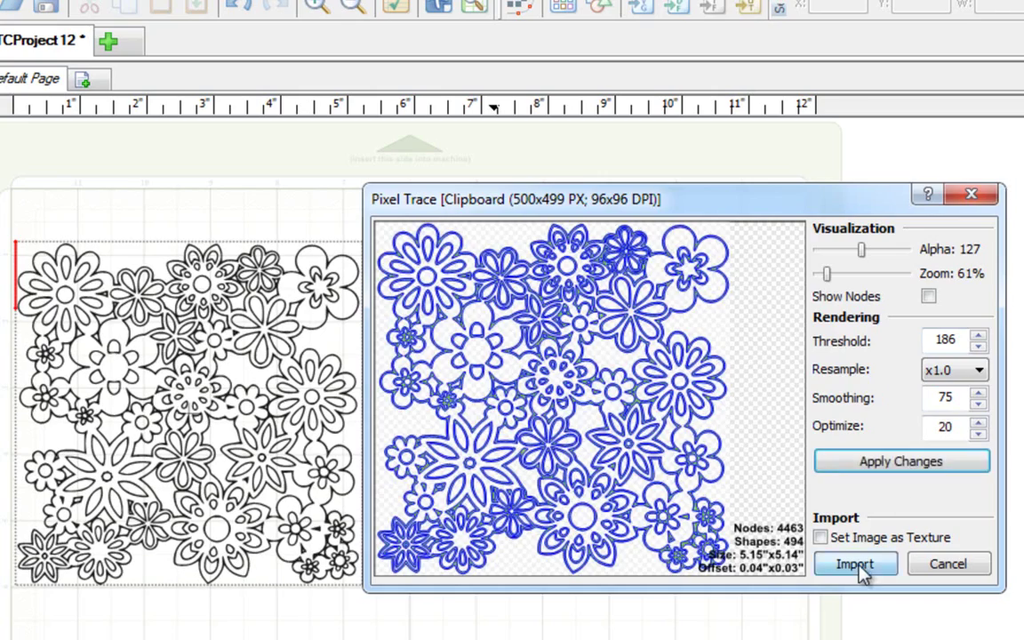
left_click(867, 565)
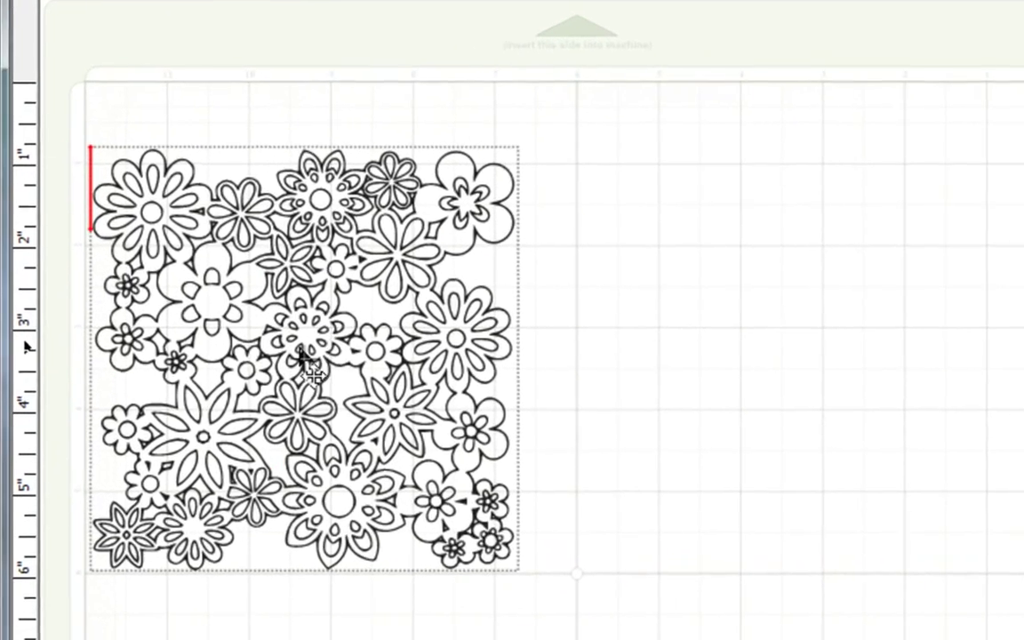
- Resize the traced flower design to about 8.43 by 8.35 inches
left_click(228, 396)
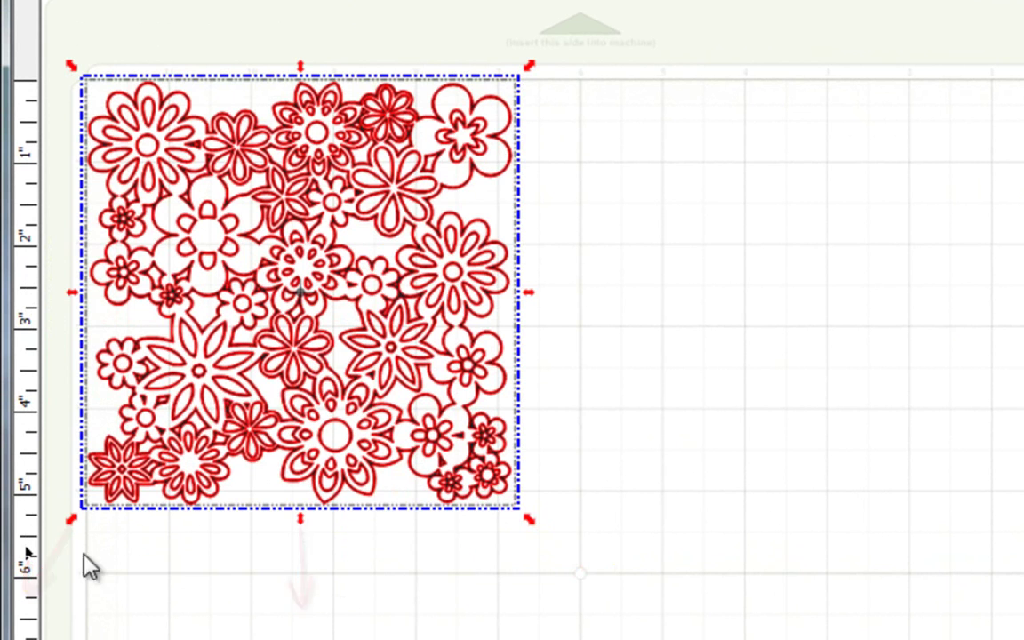
left_click(348, 264)
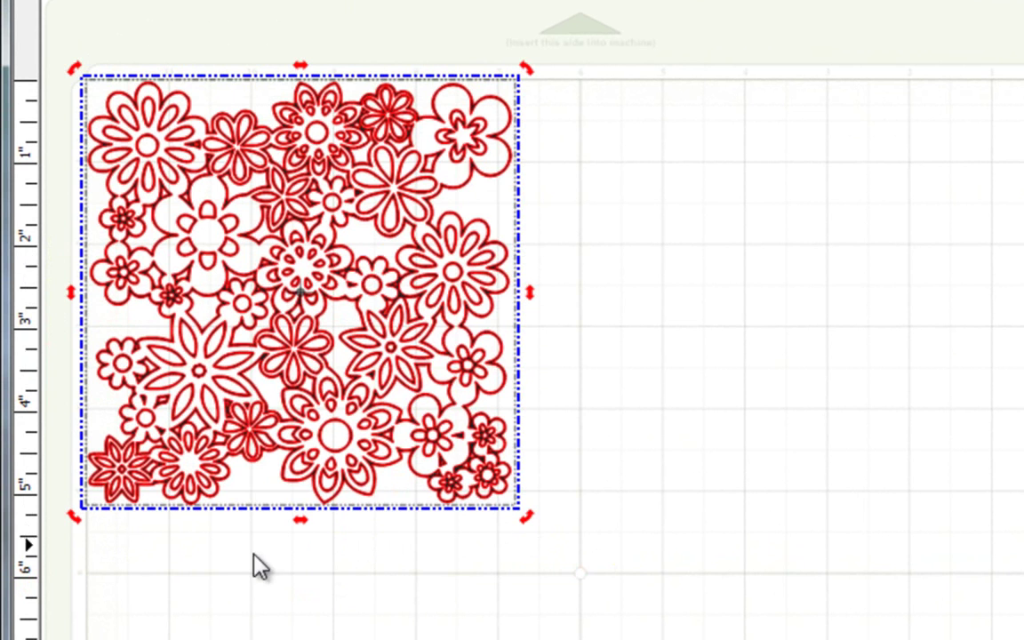
left_click(429, 295)
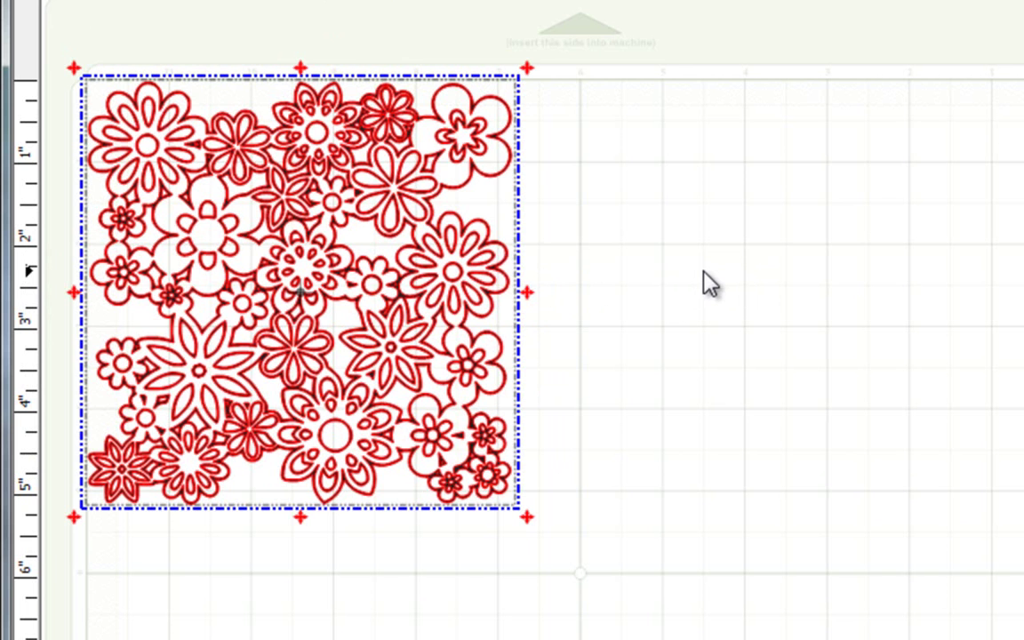
left_click_drag(60, 27, 94, 89)
left_click_drag(286, 13, 301, 82)
left_click_drag(533, 69, 591, 25)
left_click(384, 304)
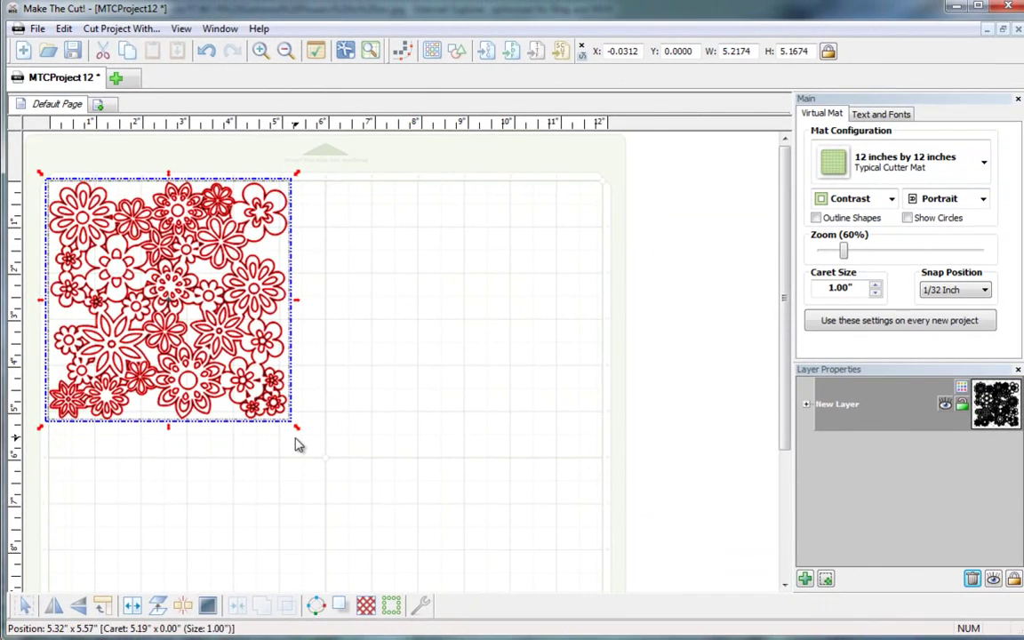
left_click_drag(479, 525, 484, 516)
left_click_drag(300, 434, 453, 514)
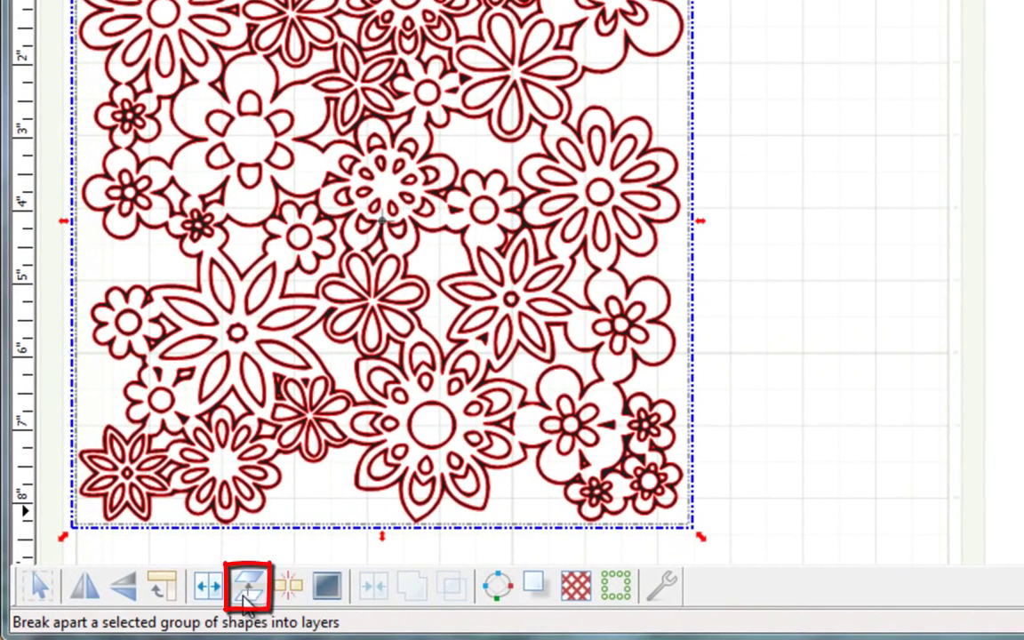
- Break the design apart, delete the black silhouette shape, then break the remaining flowers apart again
left_click(248, 593)
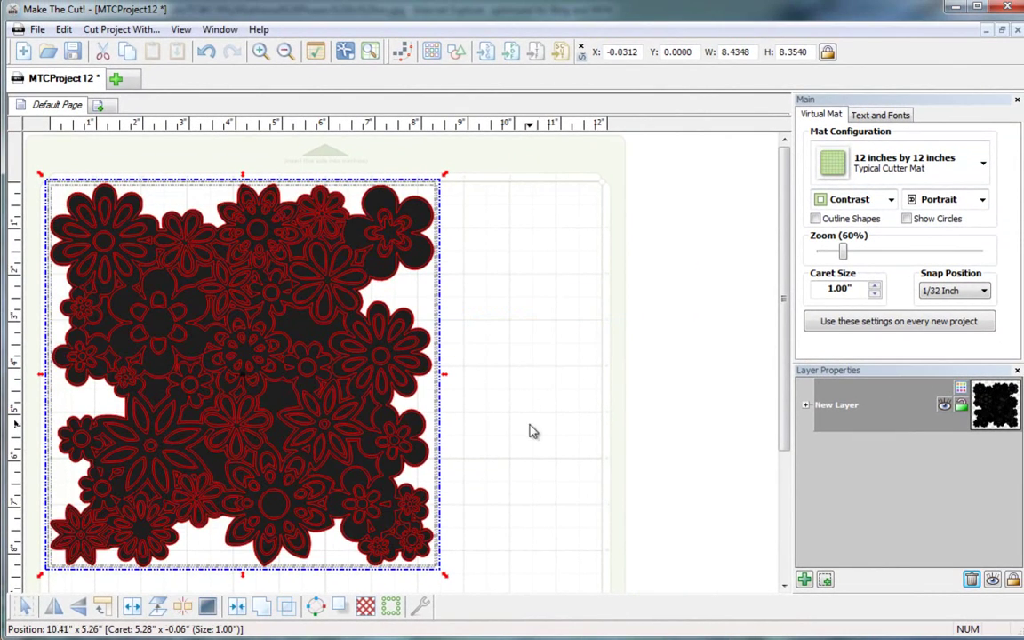
left_click(546, 396)
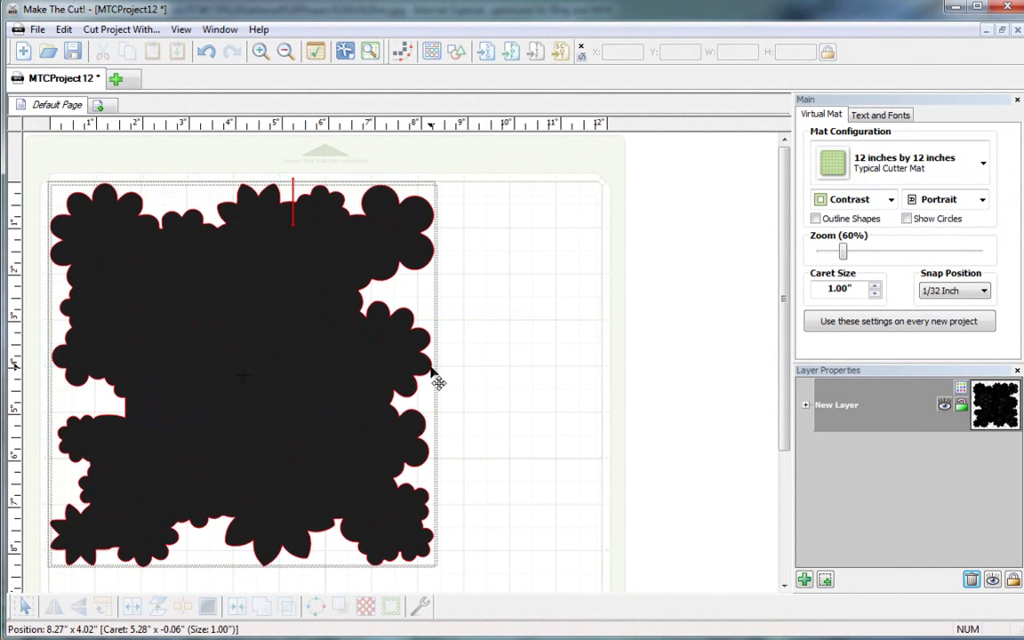
left_click_drag(438, 382, 685, 385)
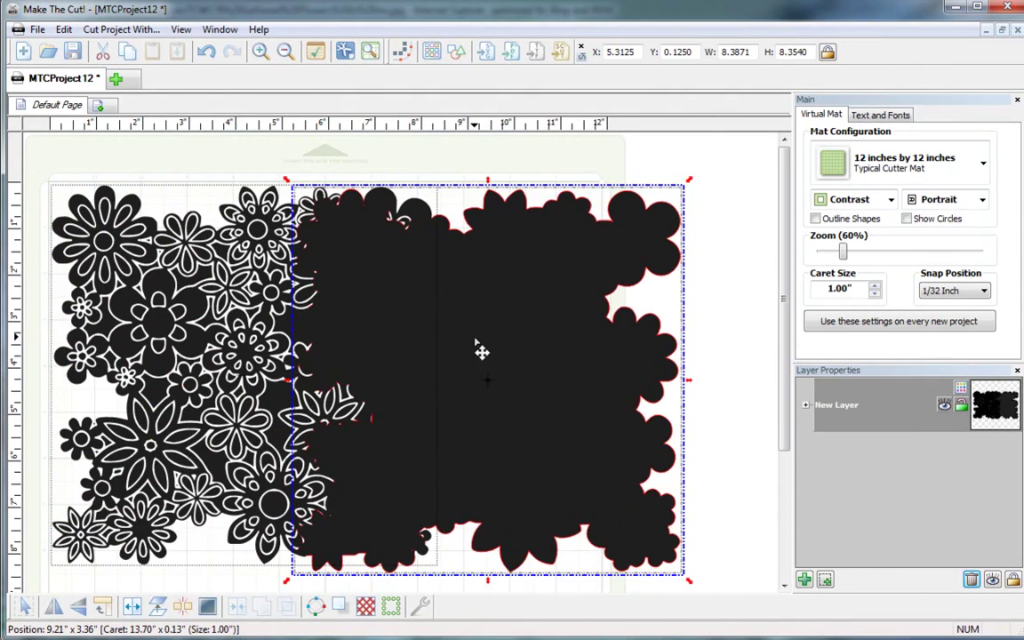
key("Delete")
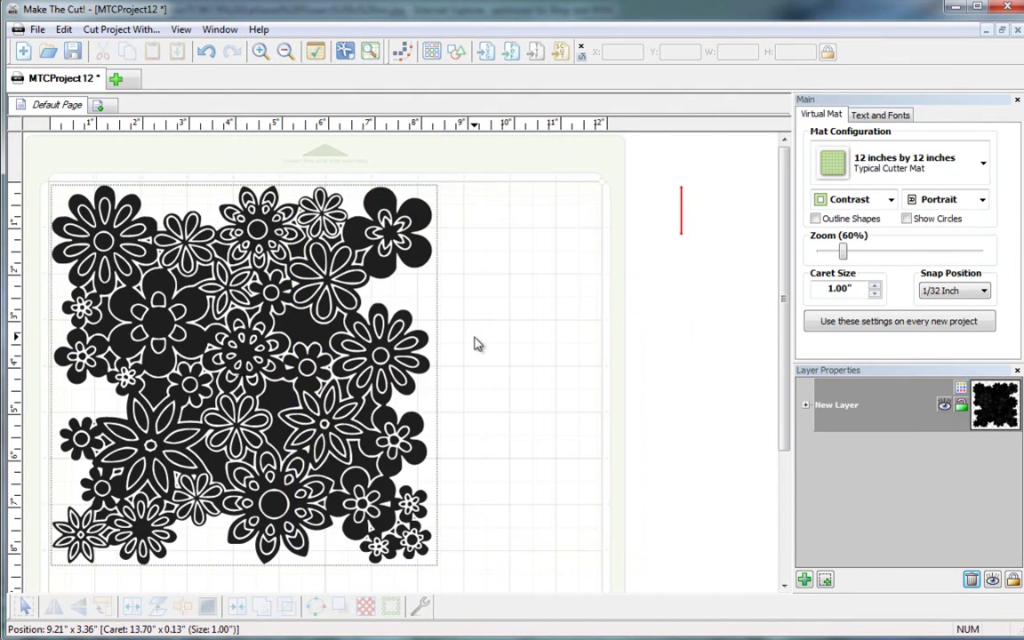
left_click(297, 332)
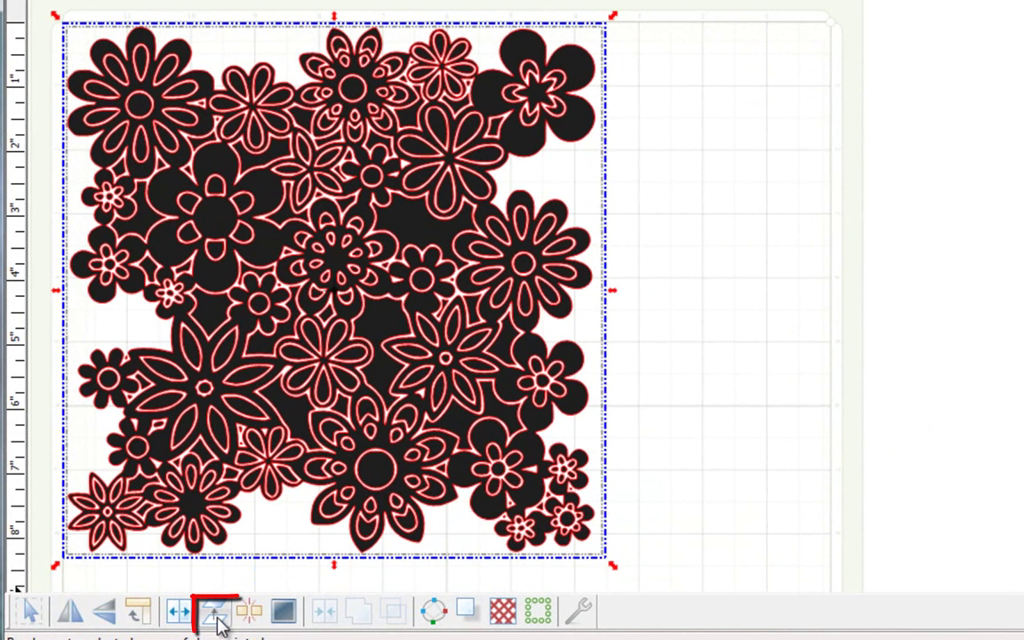
left_click(217, 615)
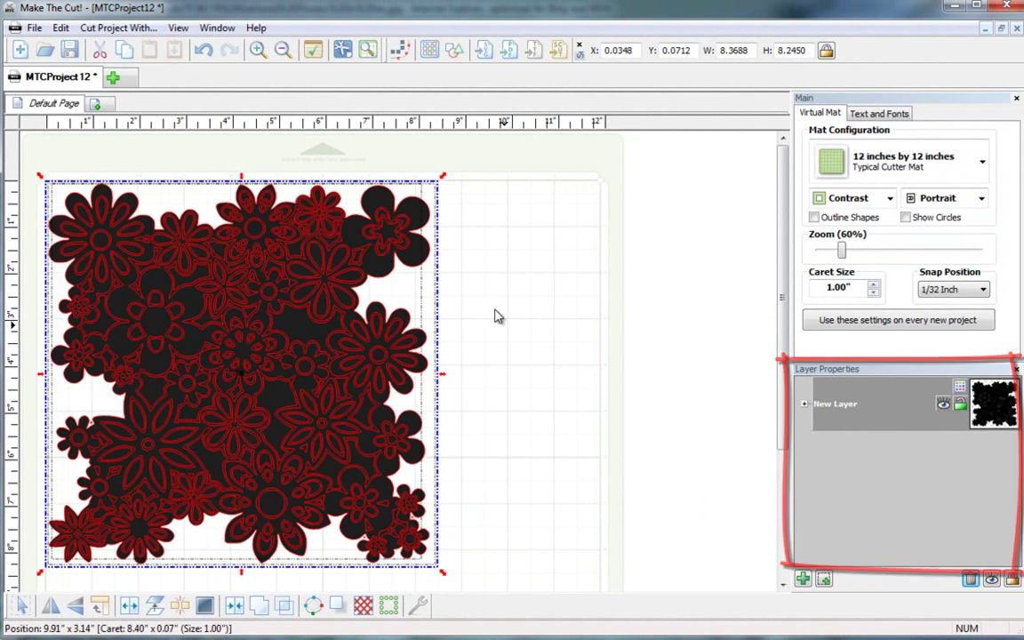
- Move the black silhouette onto its own layer below the flower layer and hide it
left_click(479, 284)
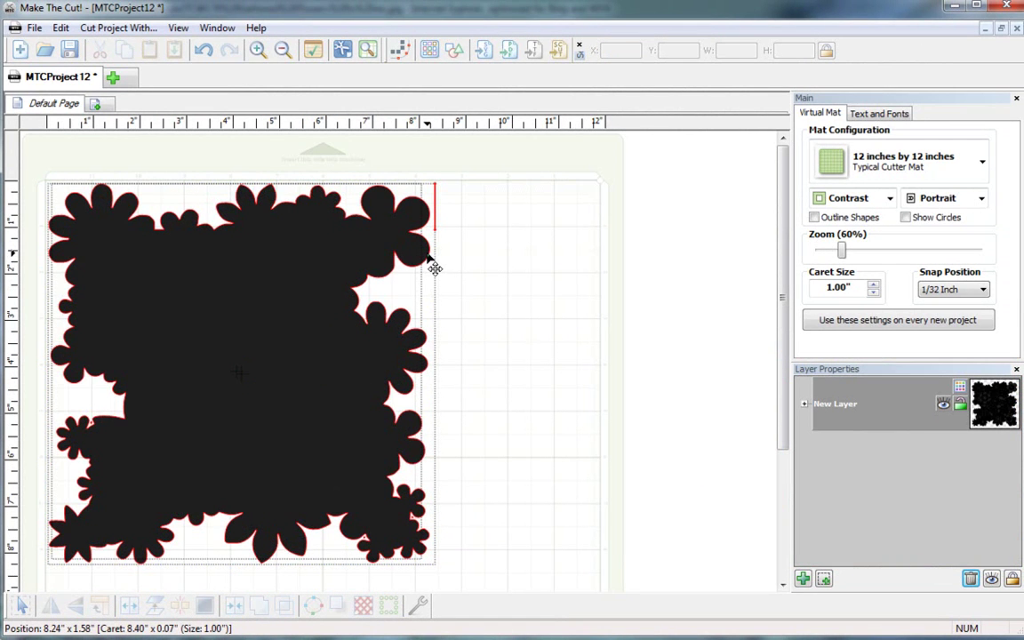
left_click(436, 269)
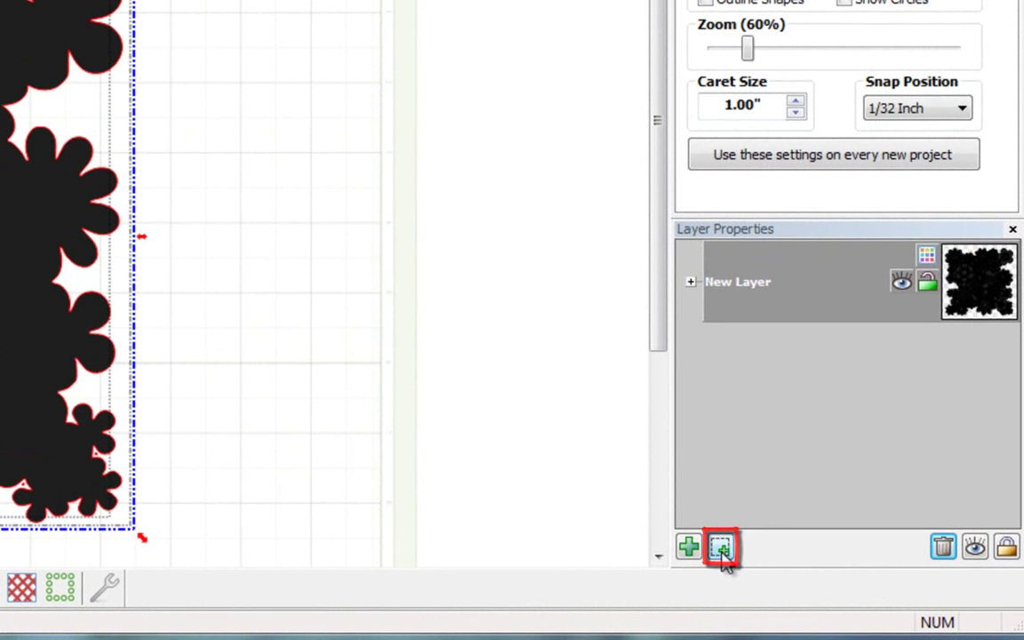
left_click(723, 548)
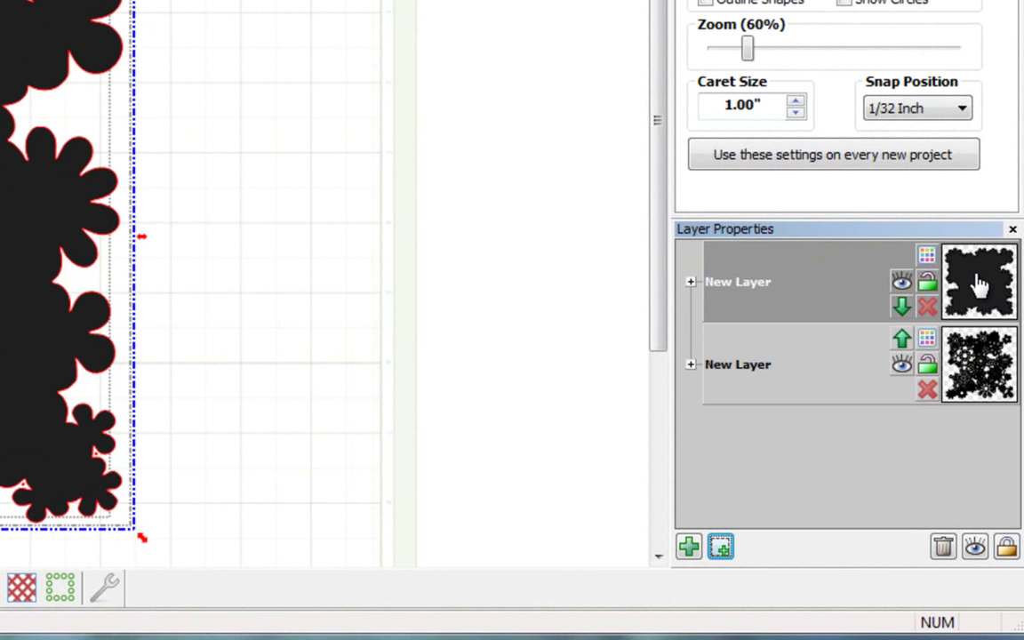
left_click(901, 307)
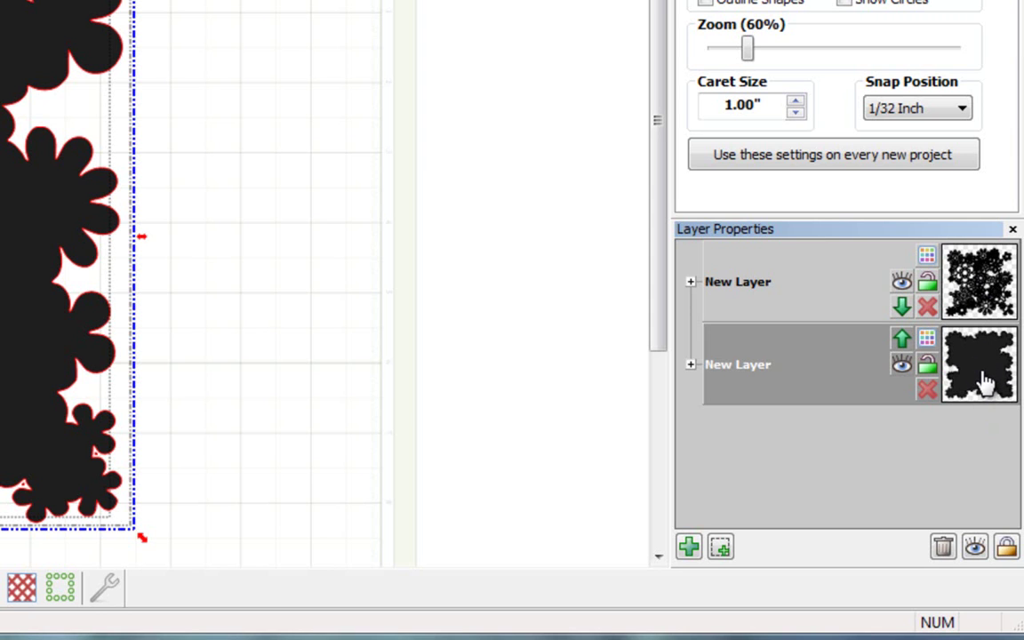
left_click(901, 363)
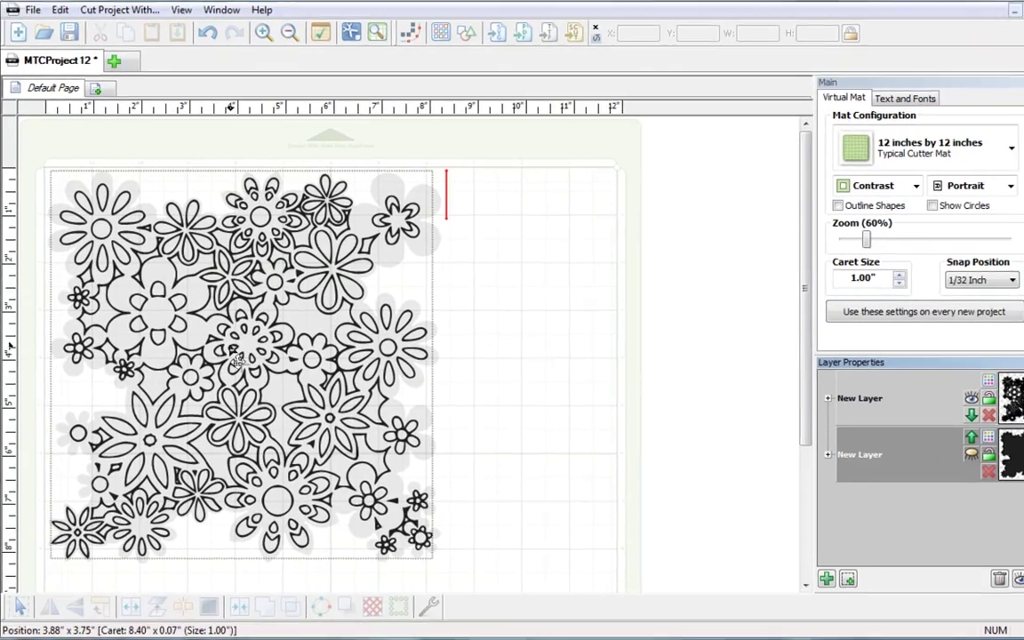
- Layer the overlapping flowers into cut-out shapes, undoing a test move to keep them in place
left_click(236, 364)
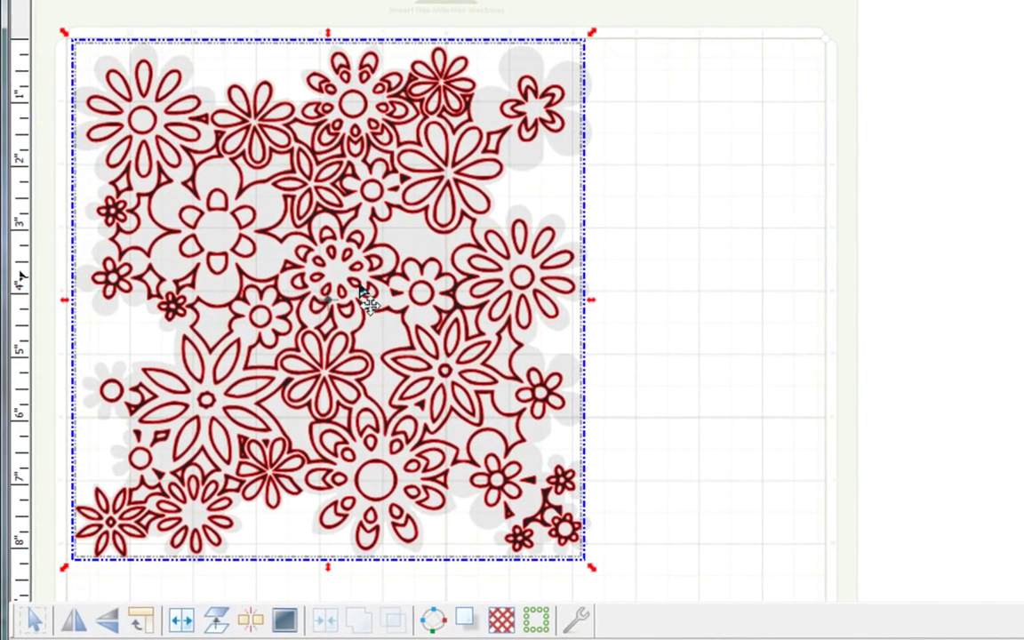
left_click(216, 620)
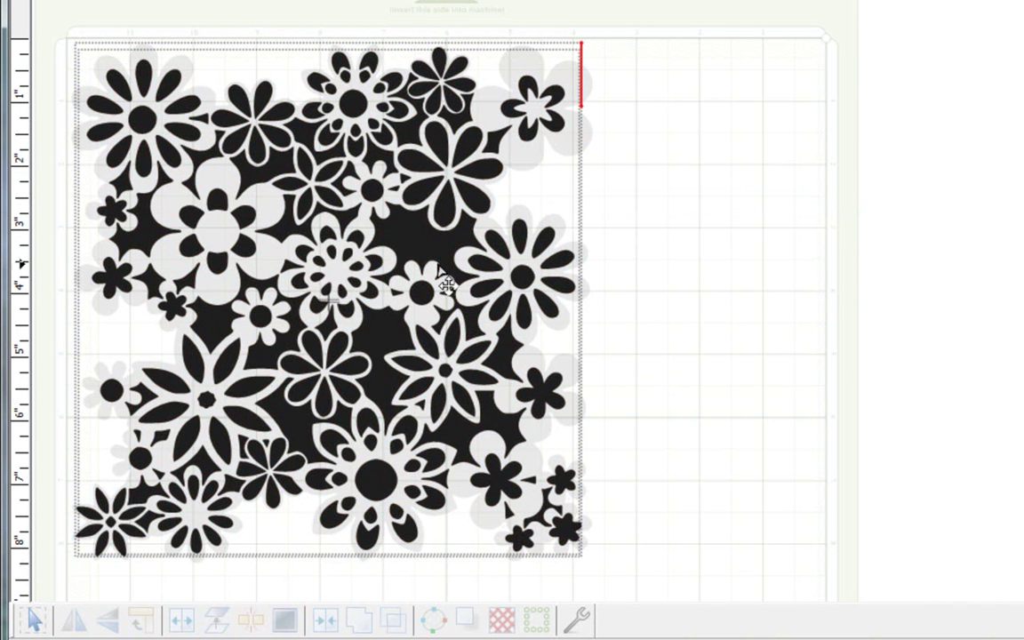
left_click(426, 241)
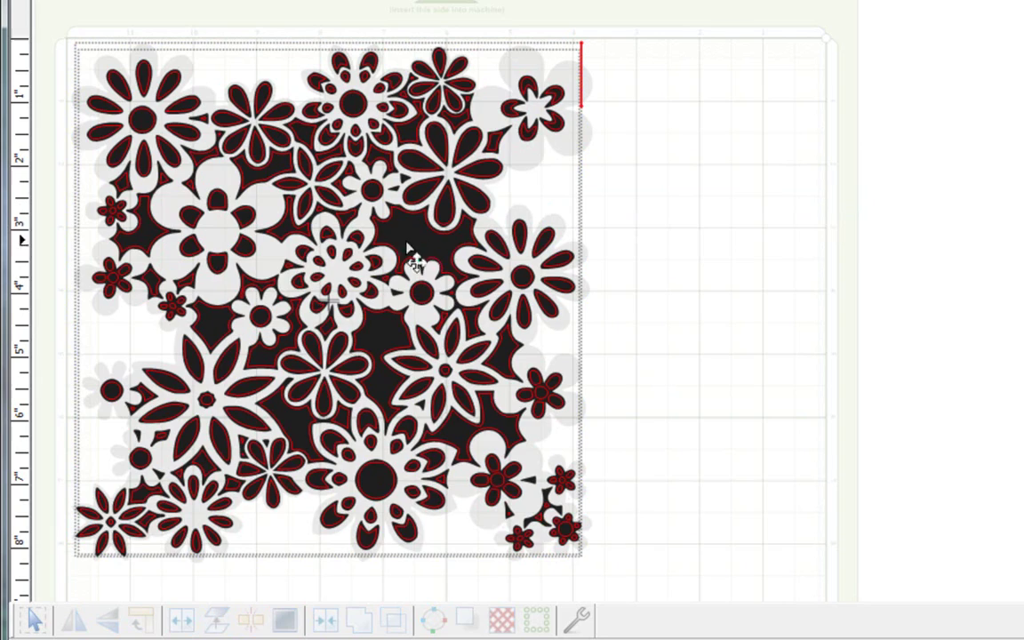
left_click(409, 233)
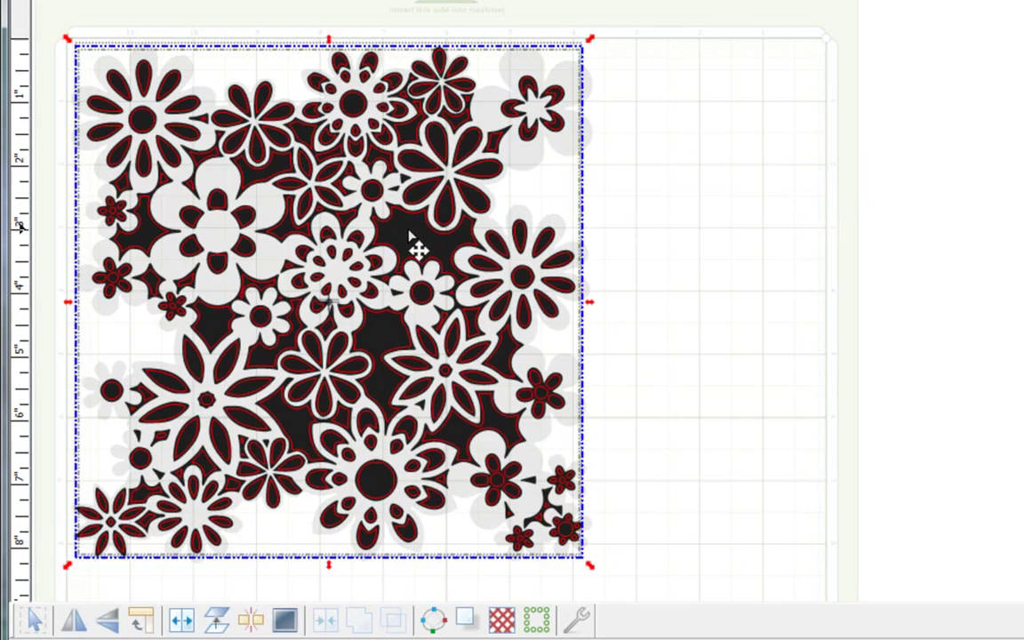
left_click_drag(404, 233, 863, 232)
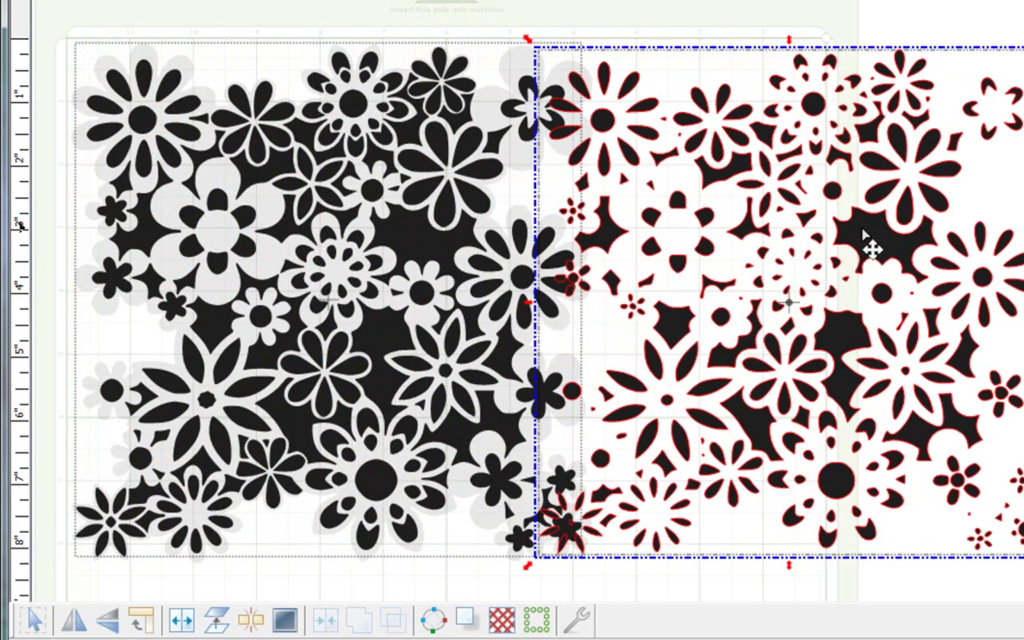
key("ctrl+z")
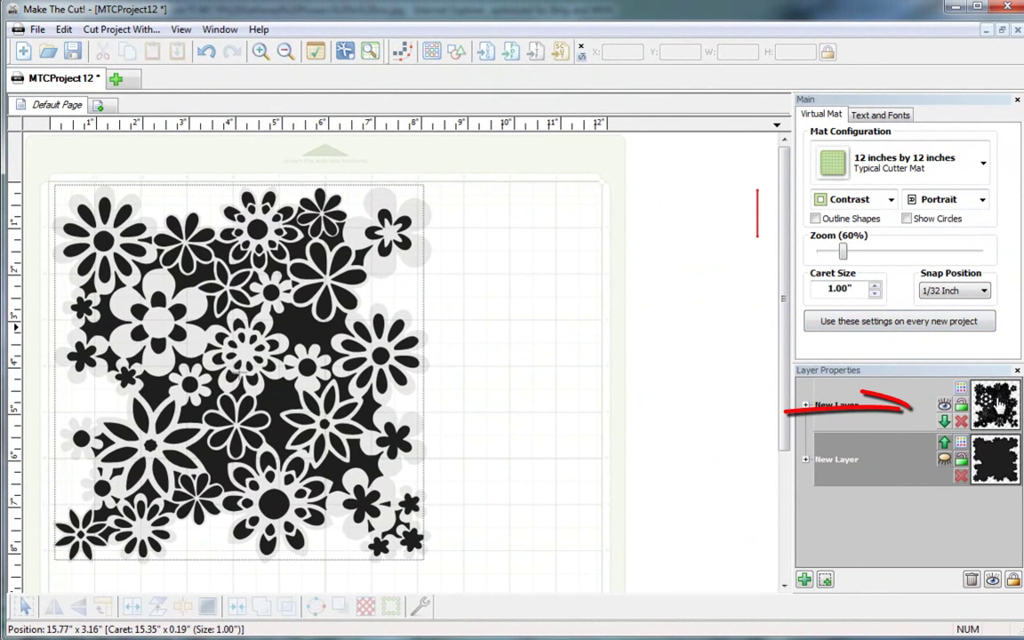
- Colour the flower layer green, show the black layer again, and select all the flowers
left_click(997, 404)
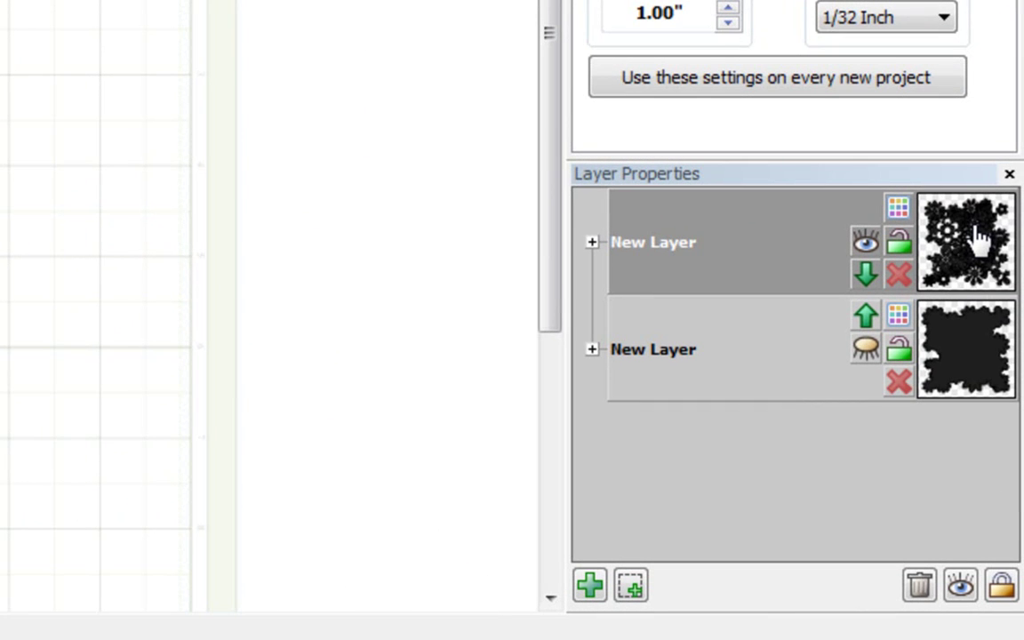
left_click(899, 210)
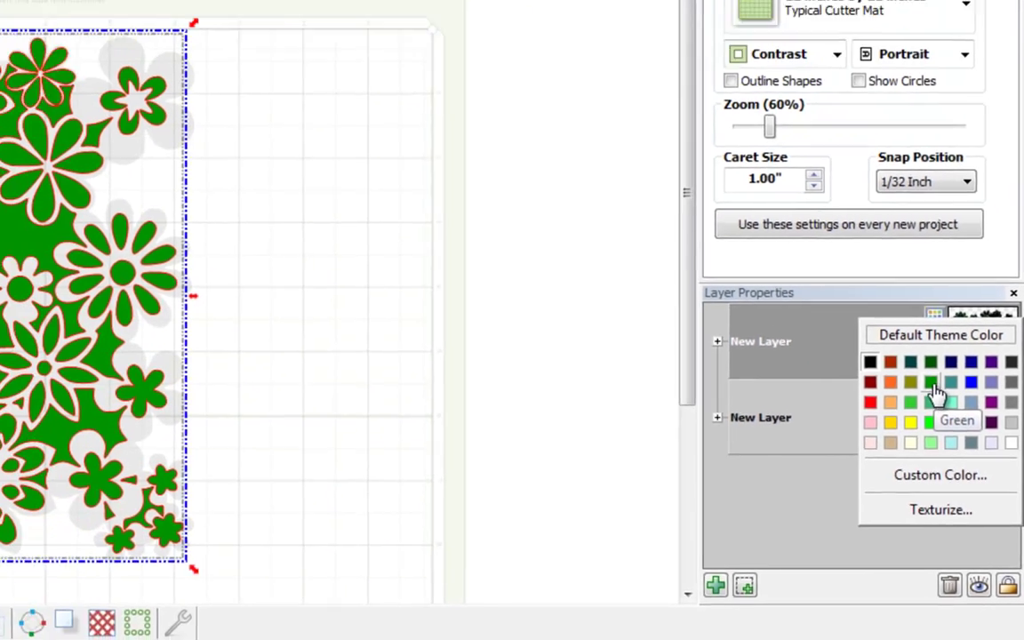
left_click(933, 387)
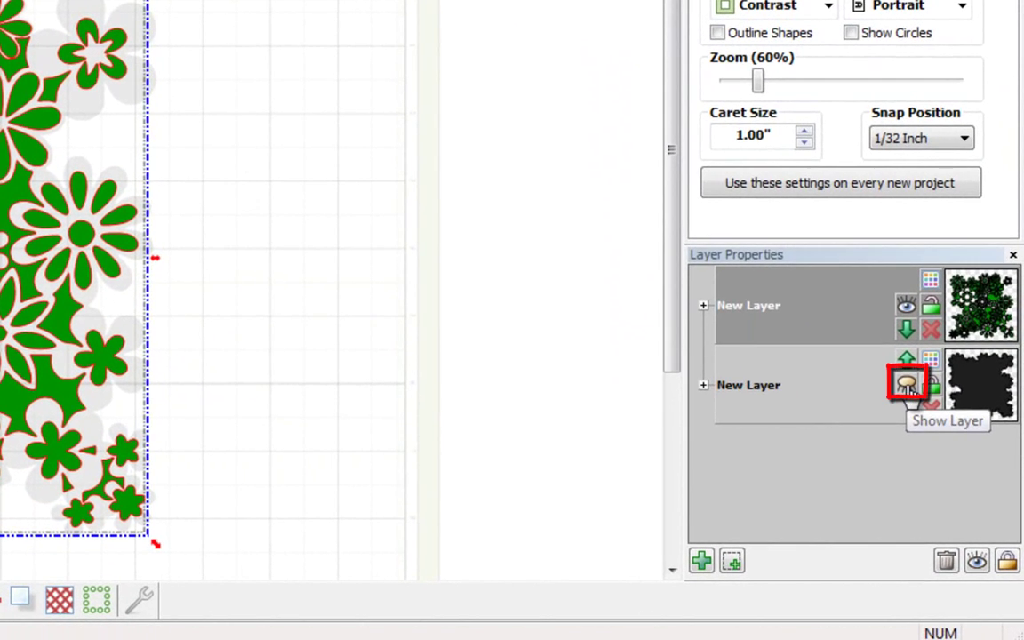
left_click(906, 385)
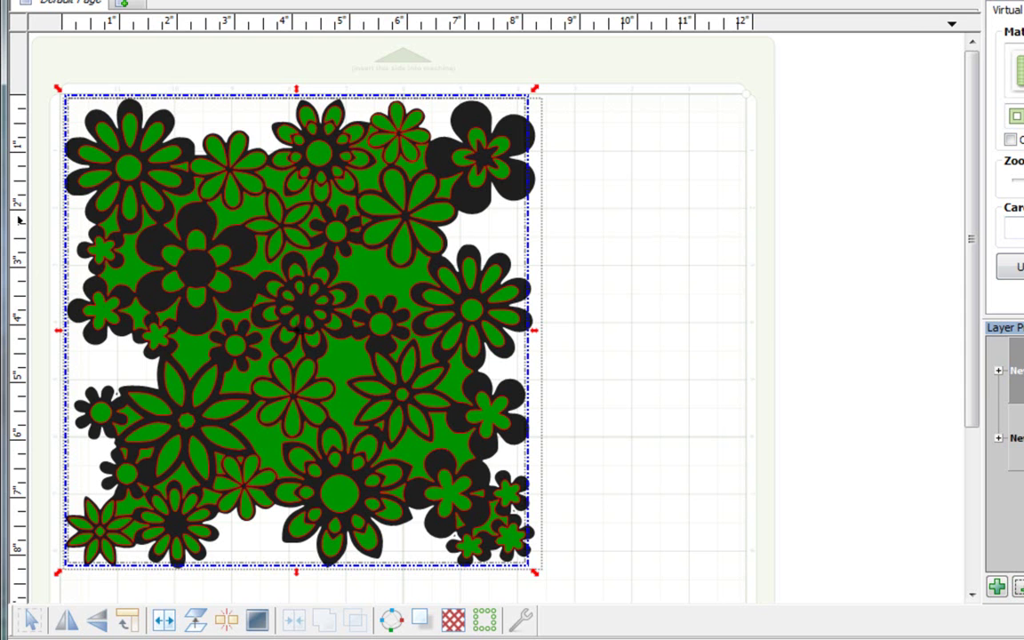
left_click_drag(37, 75, 595, 595)
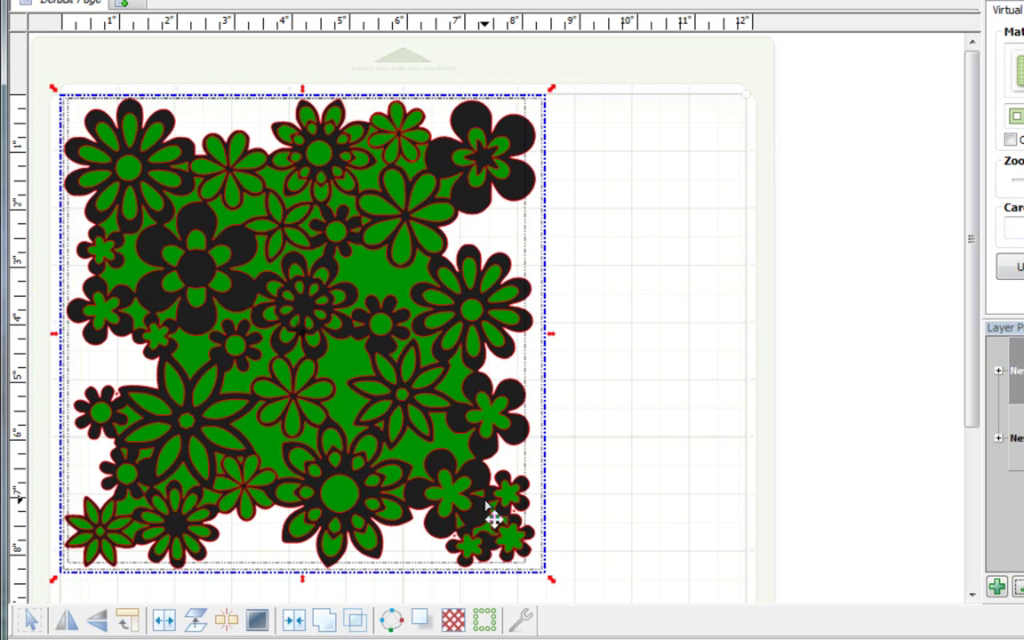
- Weld the flowers into one green lace-like design and reselect the welded result
left_click(294, 620)
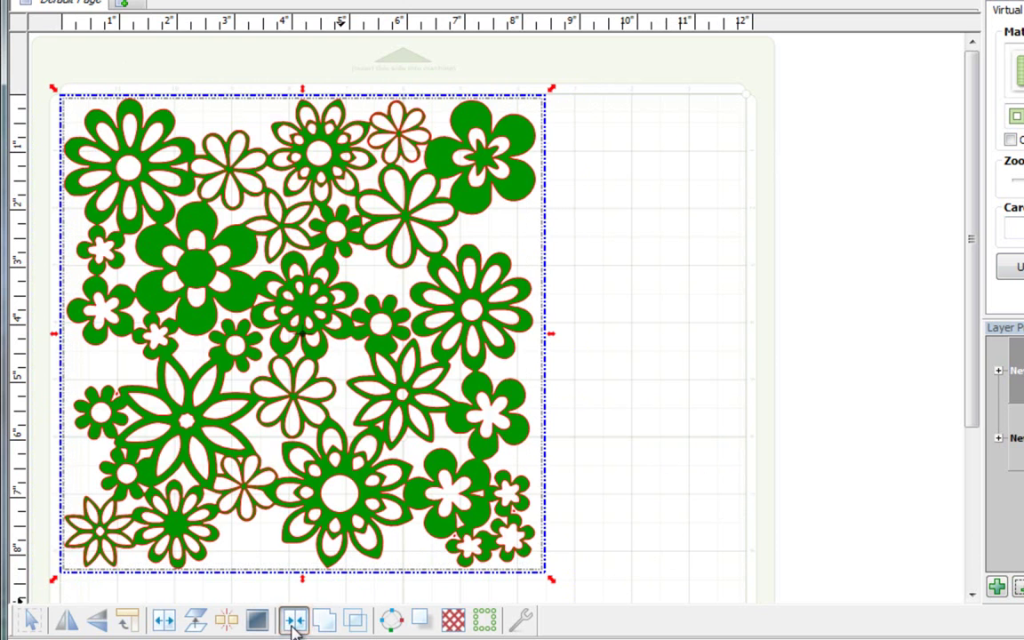
left_click(672, 335)
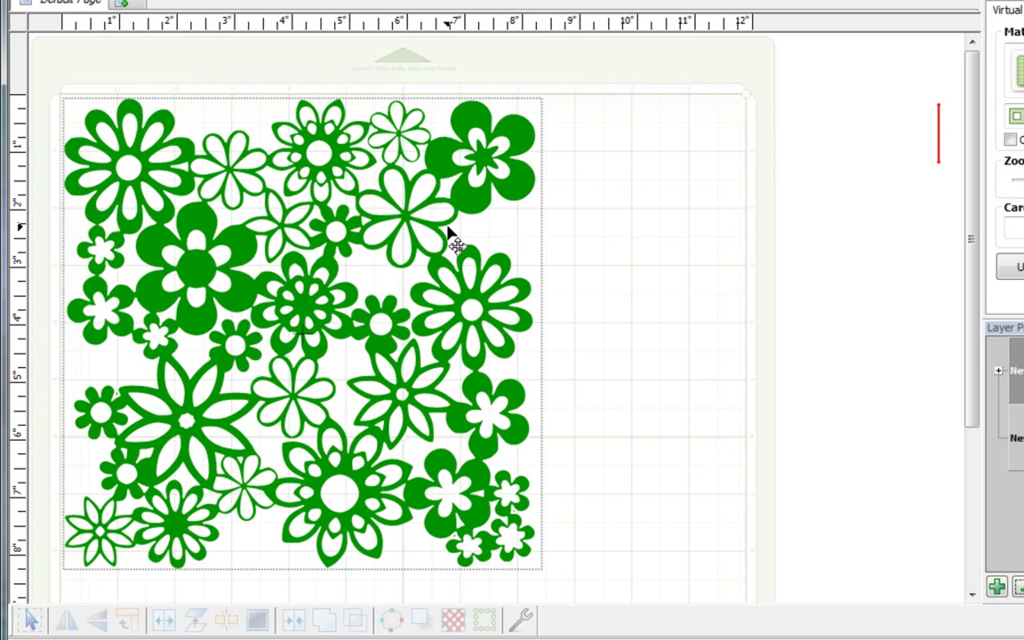
left_click(433, 321)
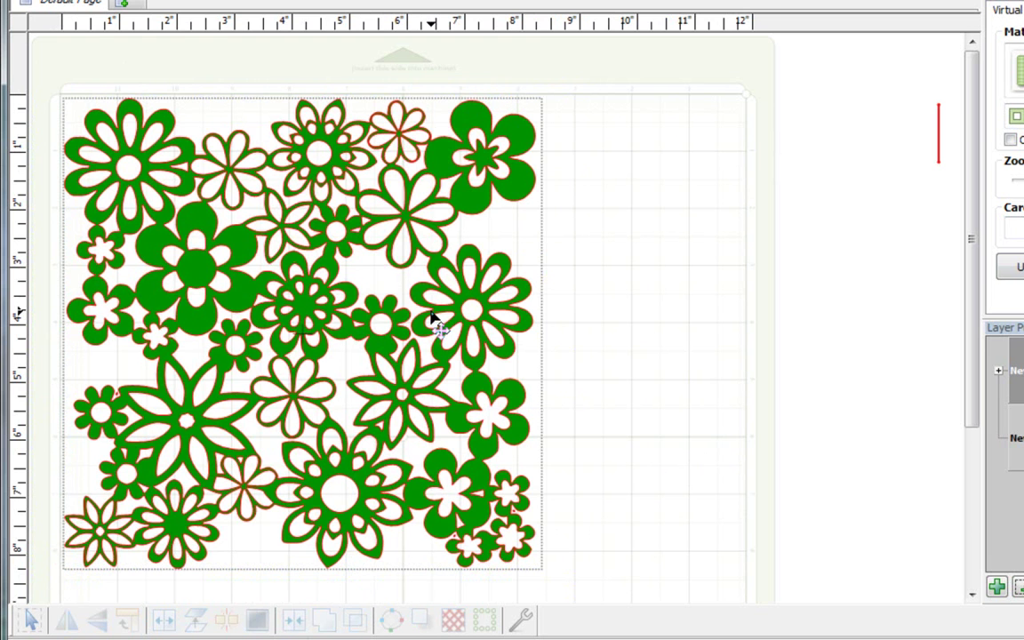
left_click(456, 312)
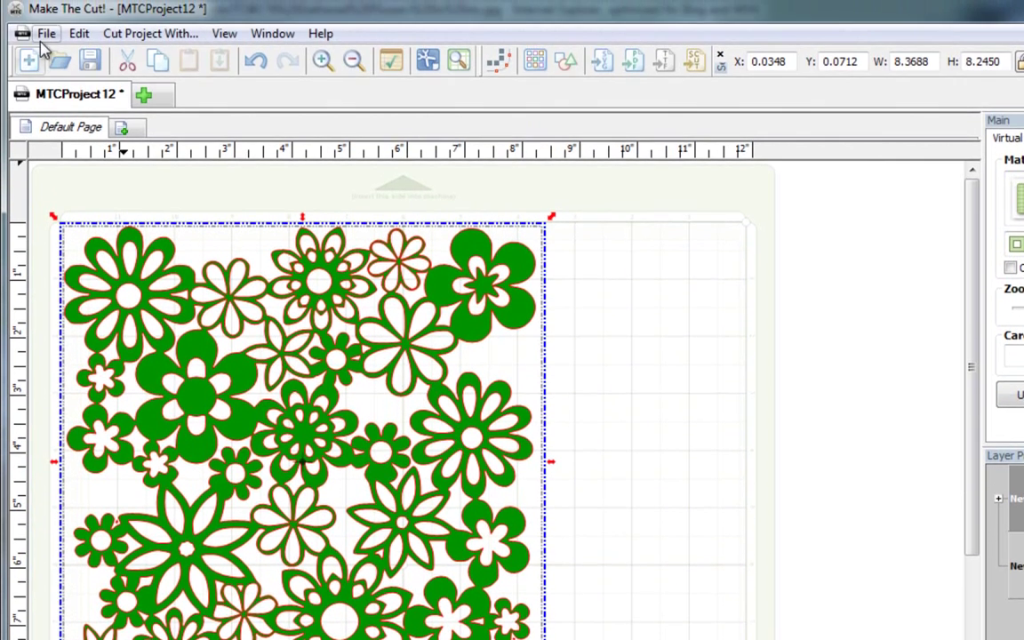
- Export the selection to the Desktop as the SVG file 'lots of flowers'
left_click(46, 33)
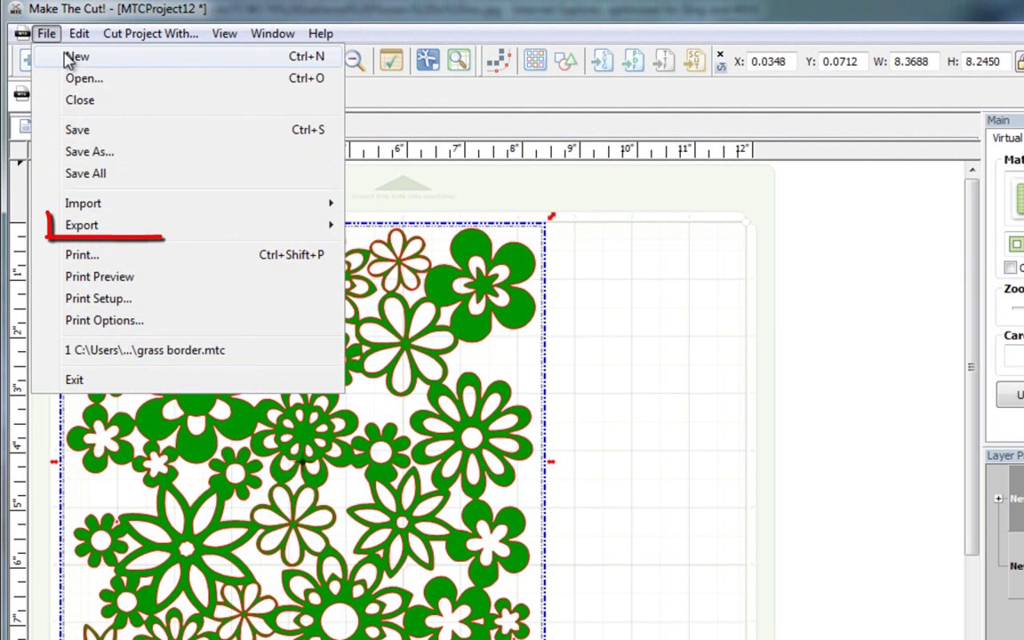
mouse_move(330, 228)
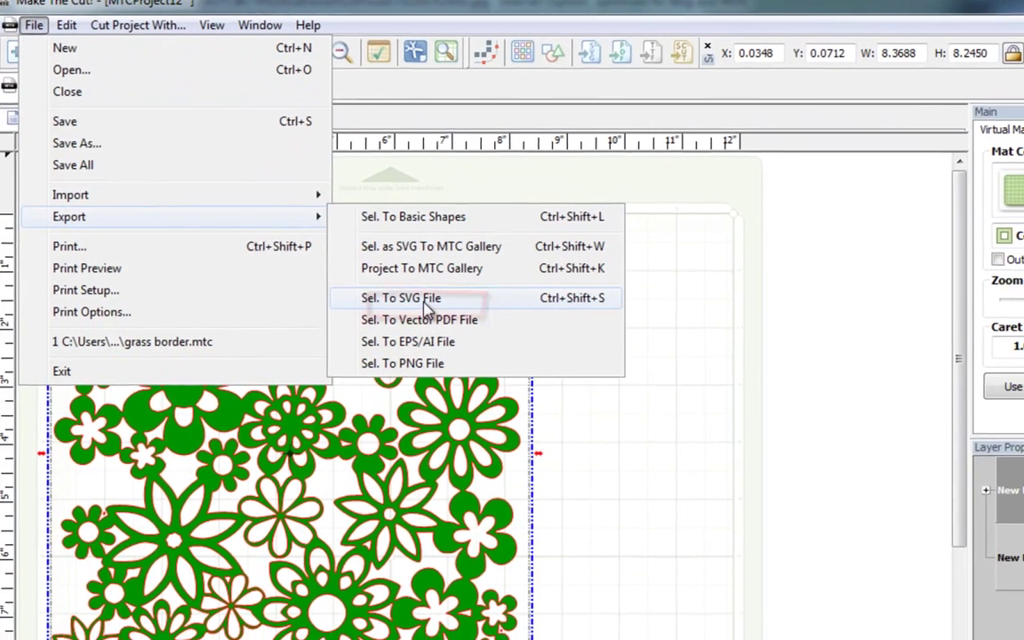
left_click(436, 311)
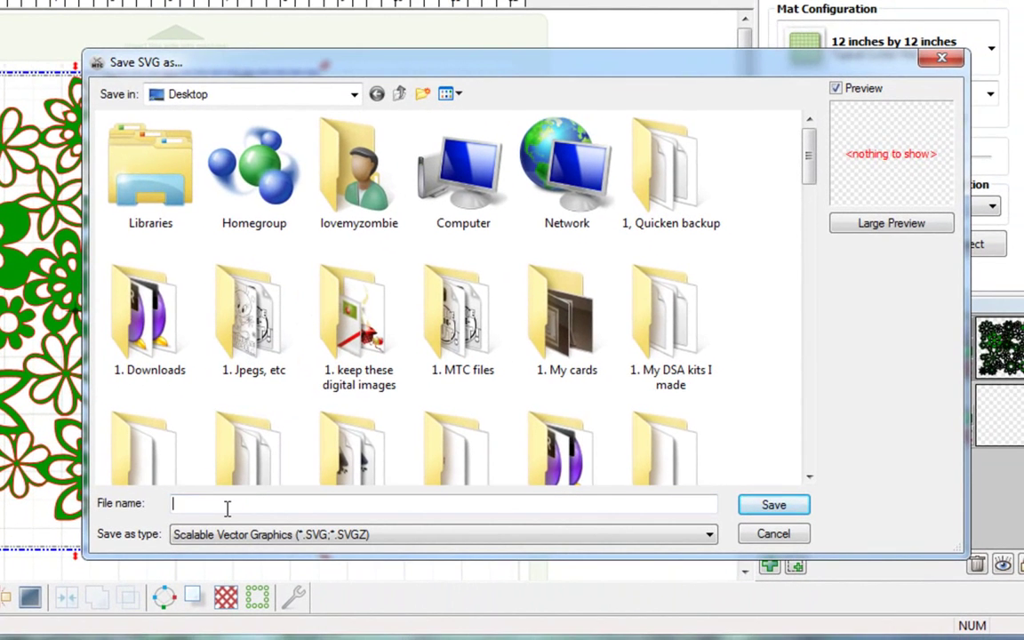
left_click(226, 504)
type("lots of flowers")
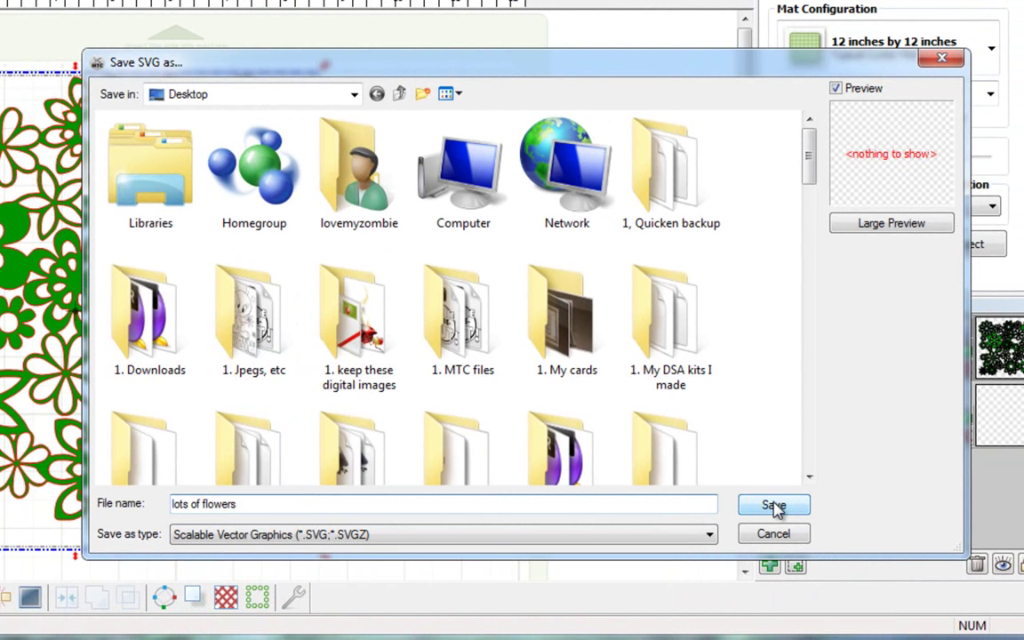
left_click(773, 507)
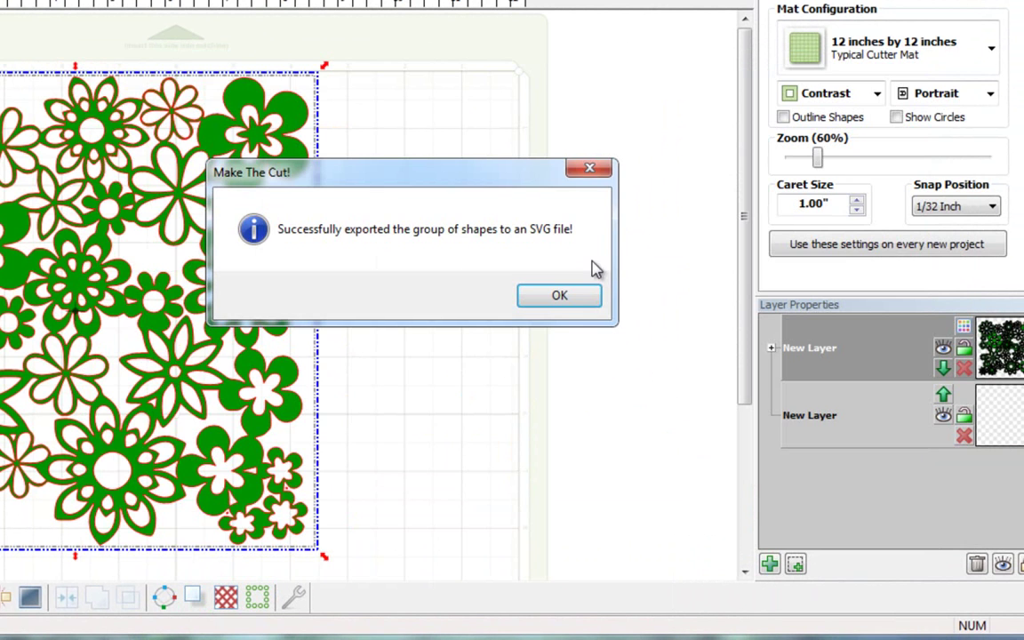
left_click(555, 302)
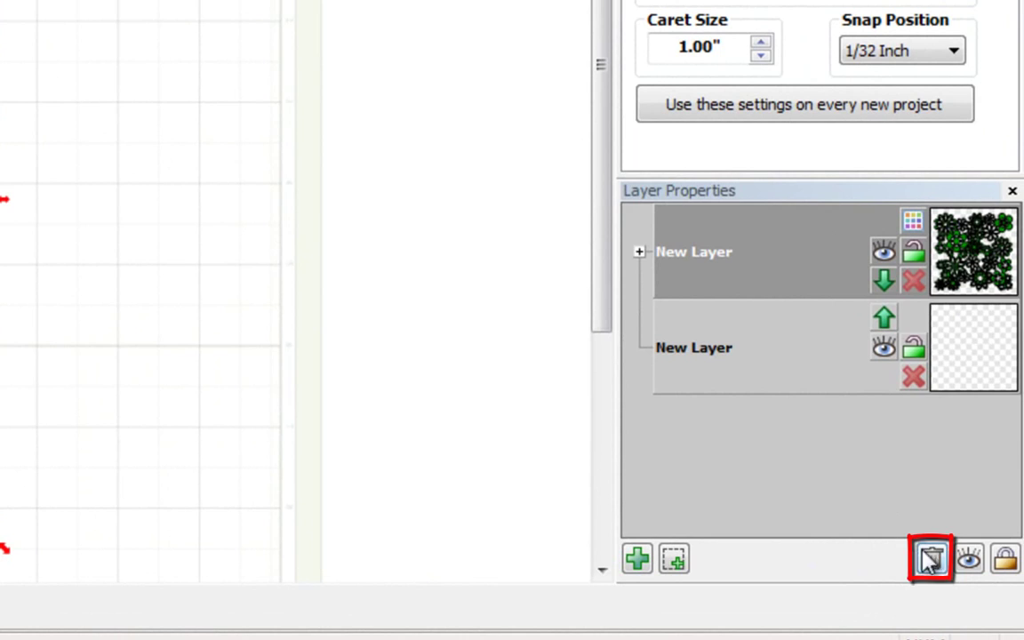
- Delete the empty second layer and deselect the flower design
left_click(930, 559)
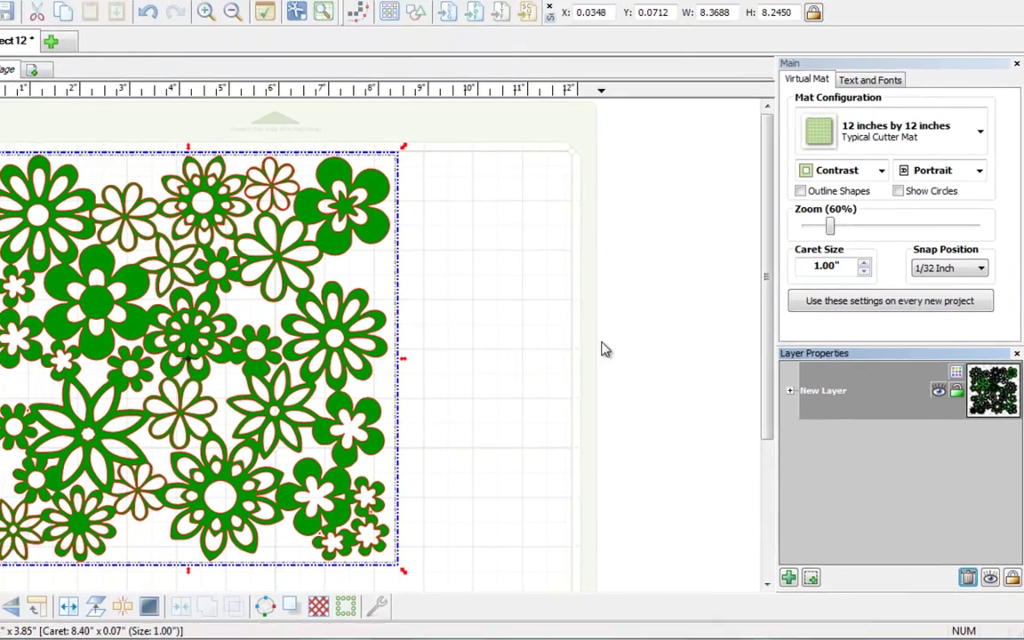
left_click(602, 349)
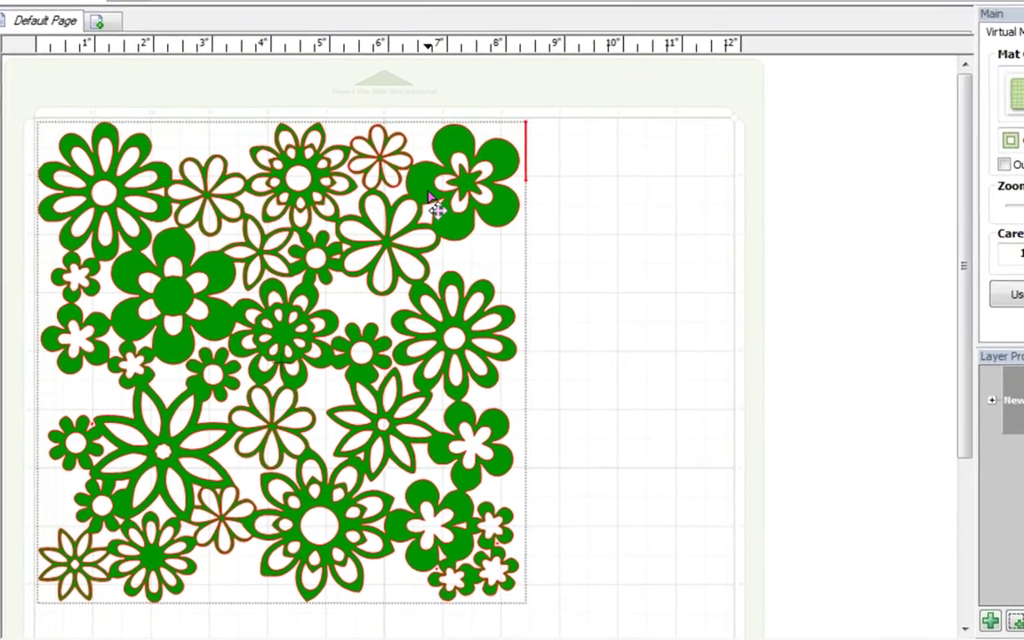
- Export the selected flower group to Basic Shapes as 'Green flowers' and dismiss the success message
left_click(429, 193)
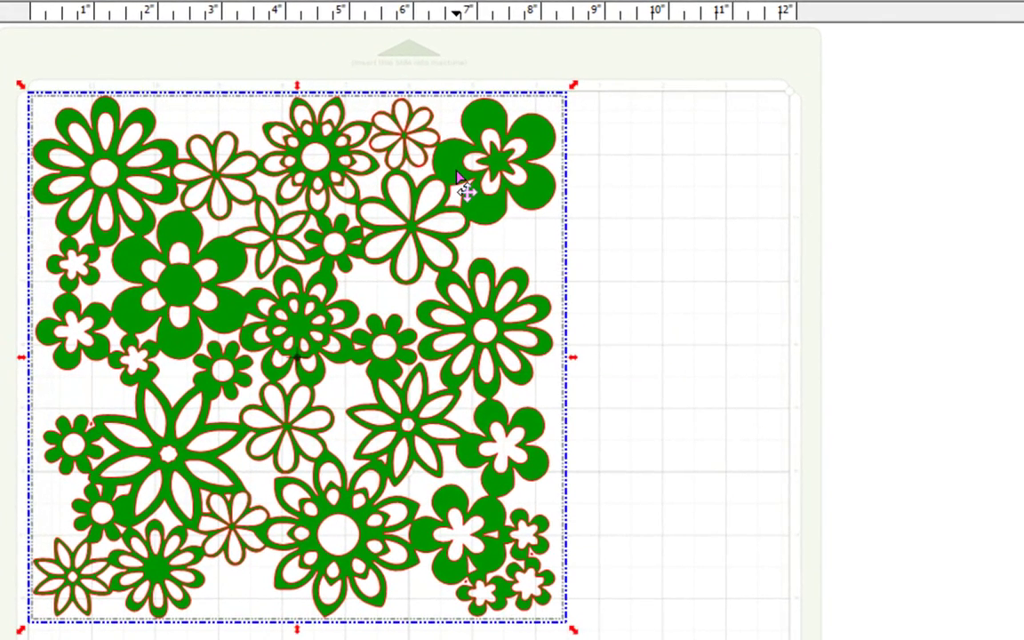
right_click(458, 175)
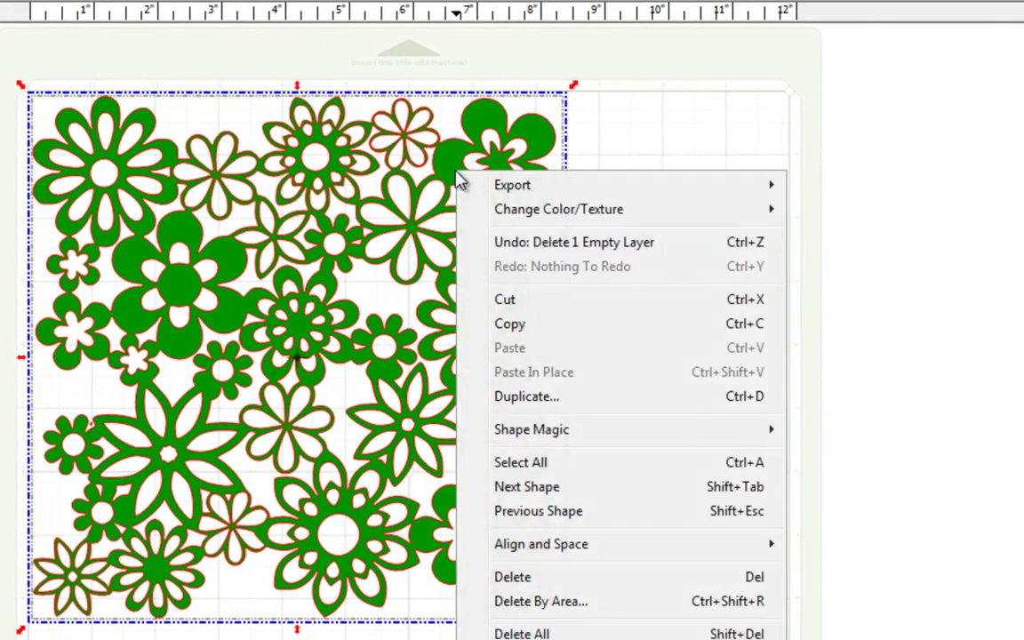
mouse_move(553, 183)
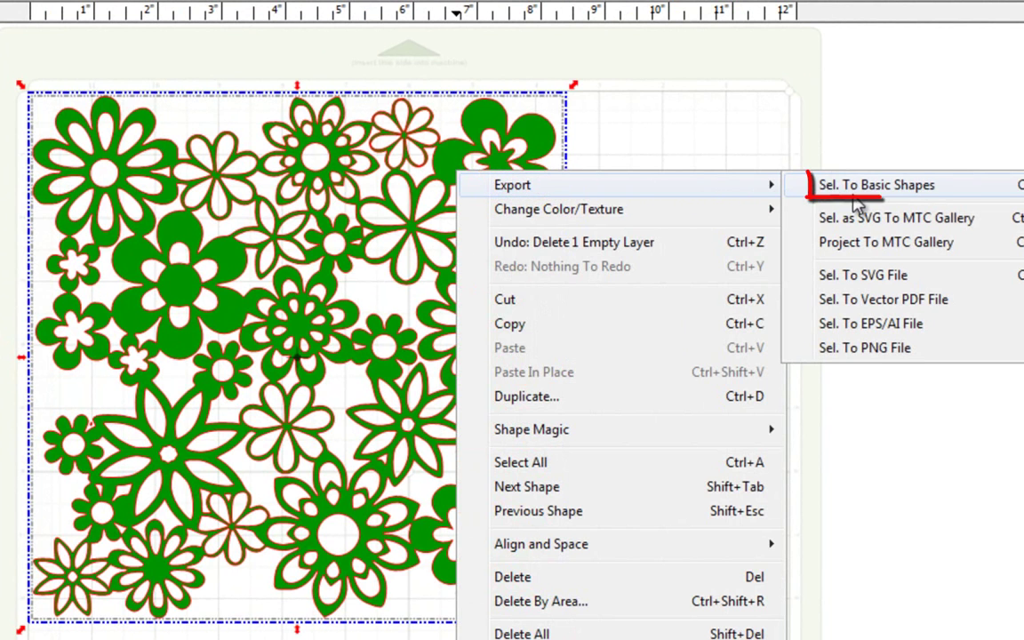
left_click(878, 188)
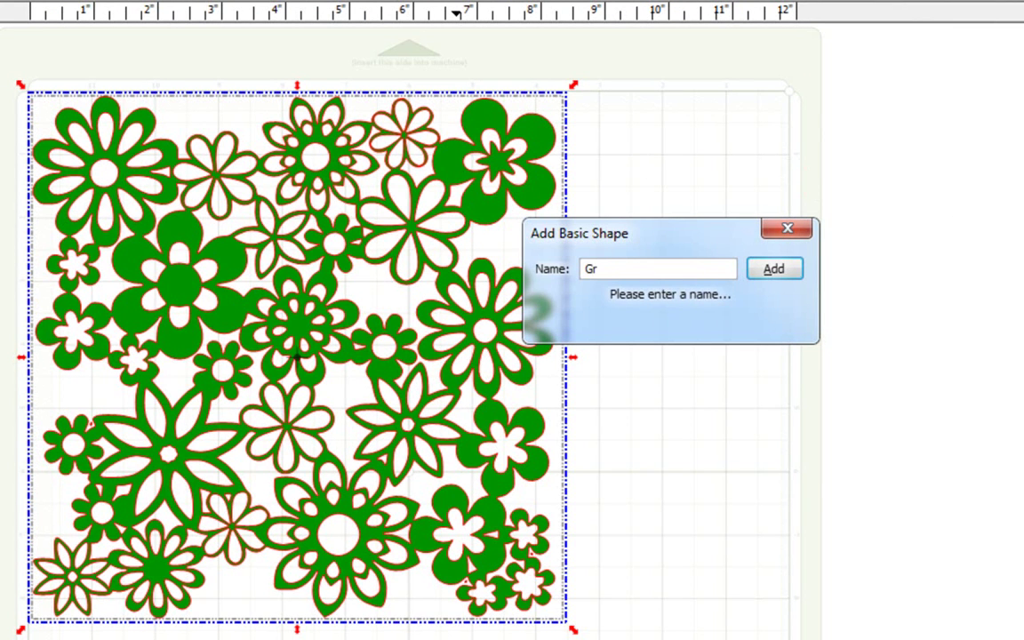
left_click(793, 275)
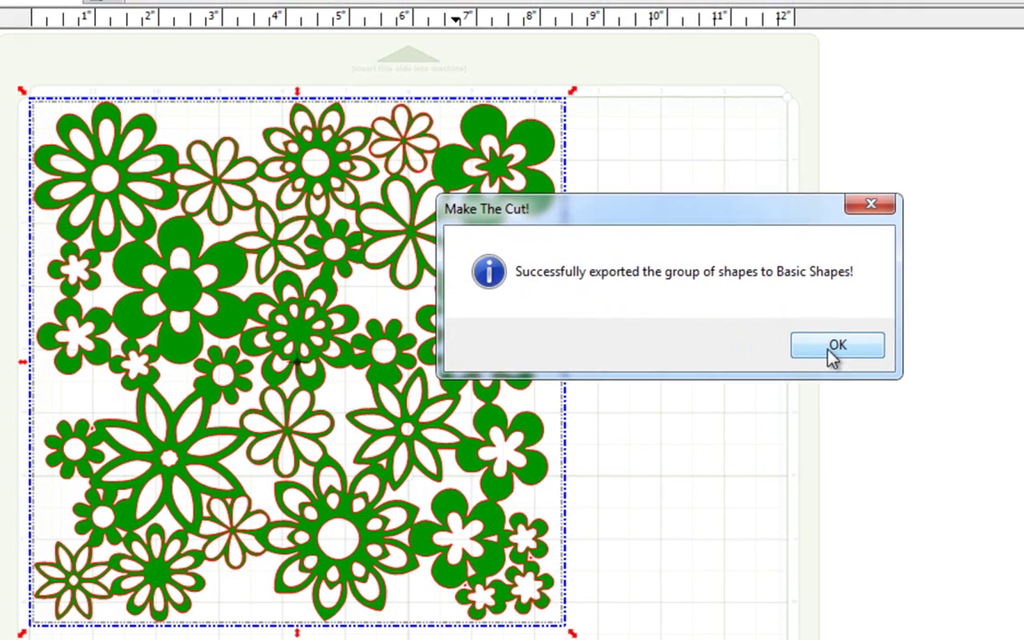
left_click(833, 354)
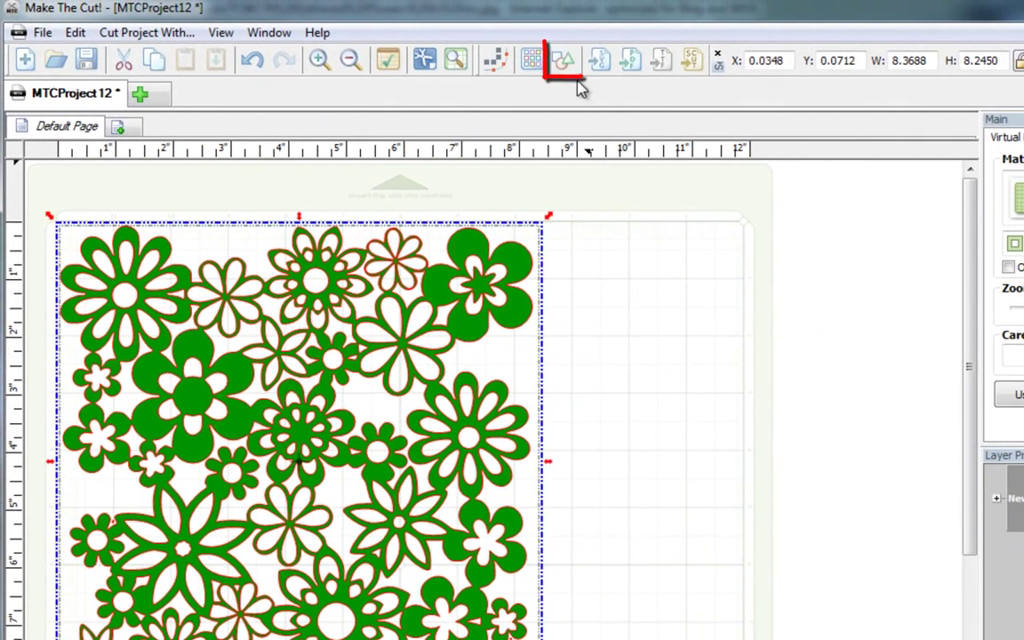
- Search the Basic Shapes library for 'gree' and add the Green flowers shape to the mat
left_click(563, 64)
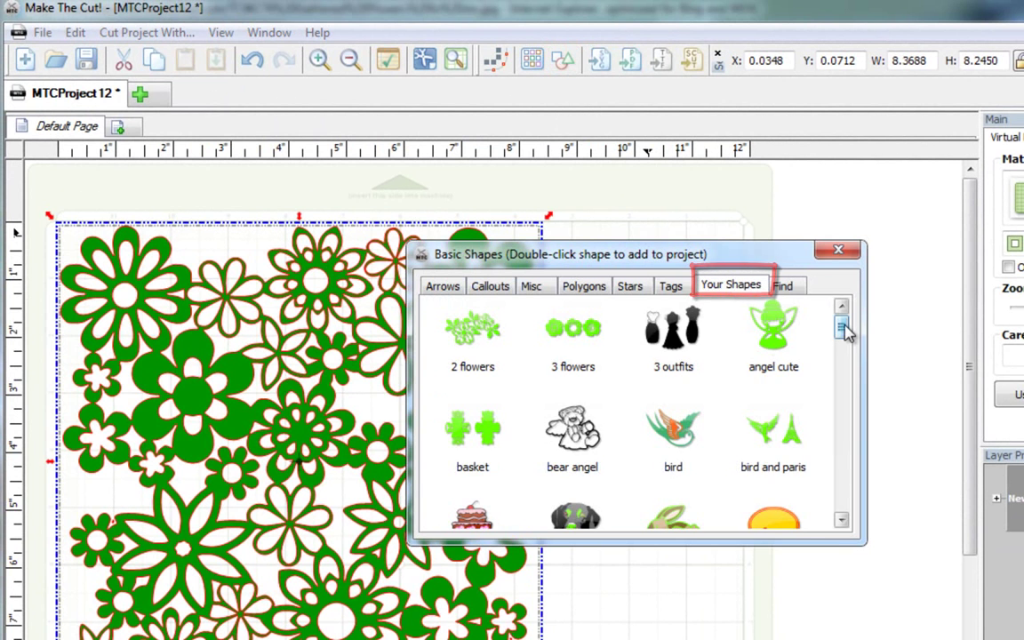
left_click_drag(842, 331, 847, 447)
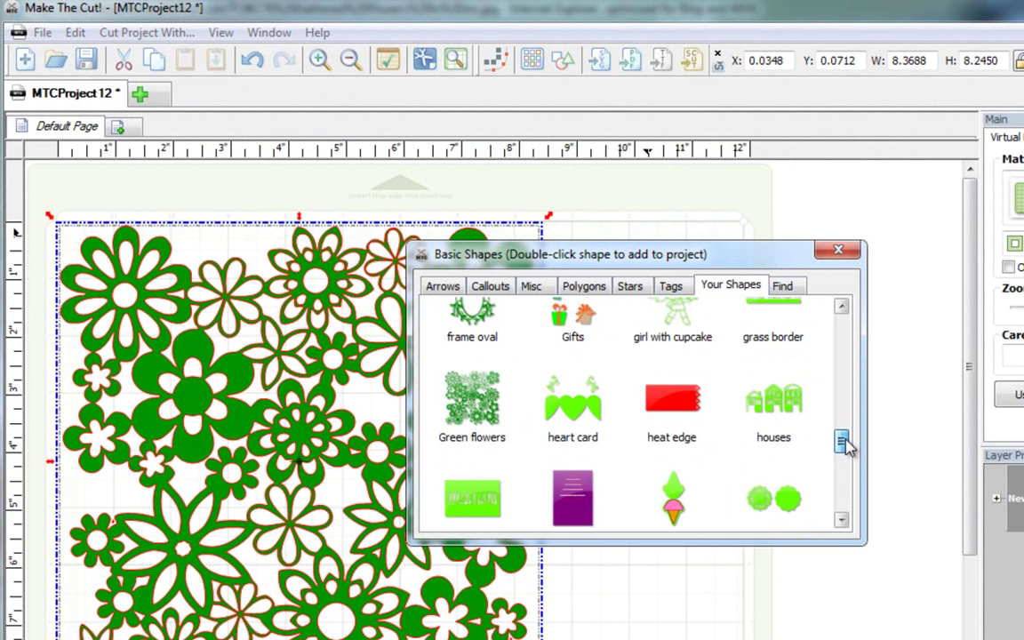
left_click(783, 289)
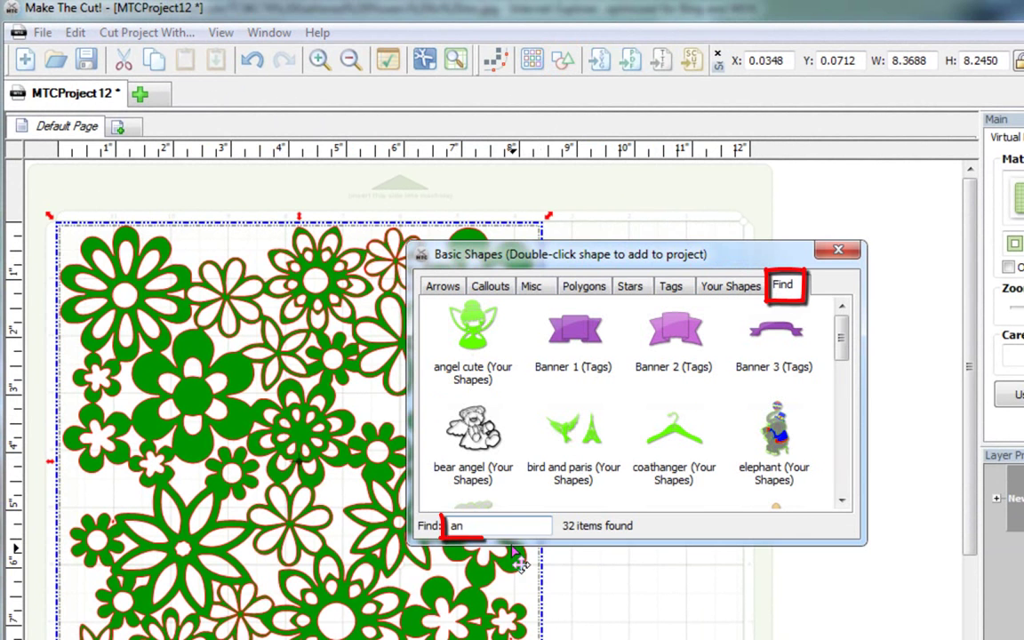
double_click(494, 525)
type("gree")
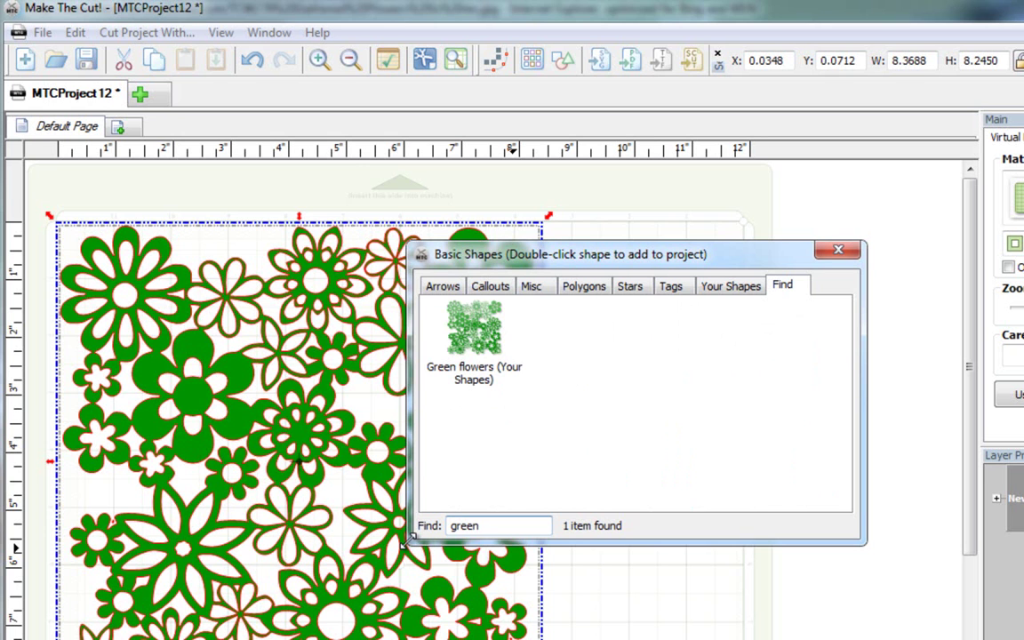
double_click(486, 339)
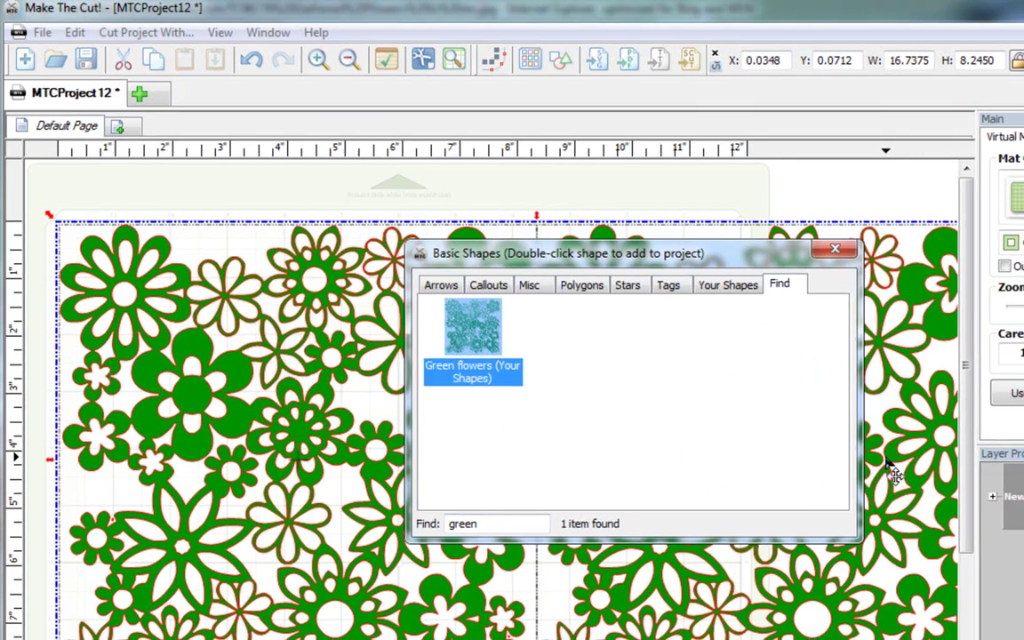
key("Escape")
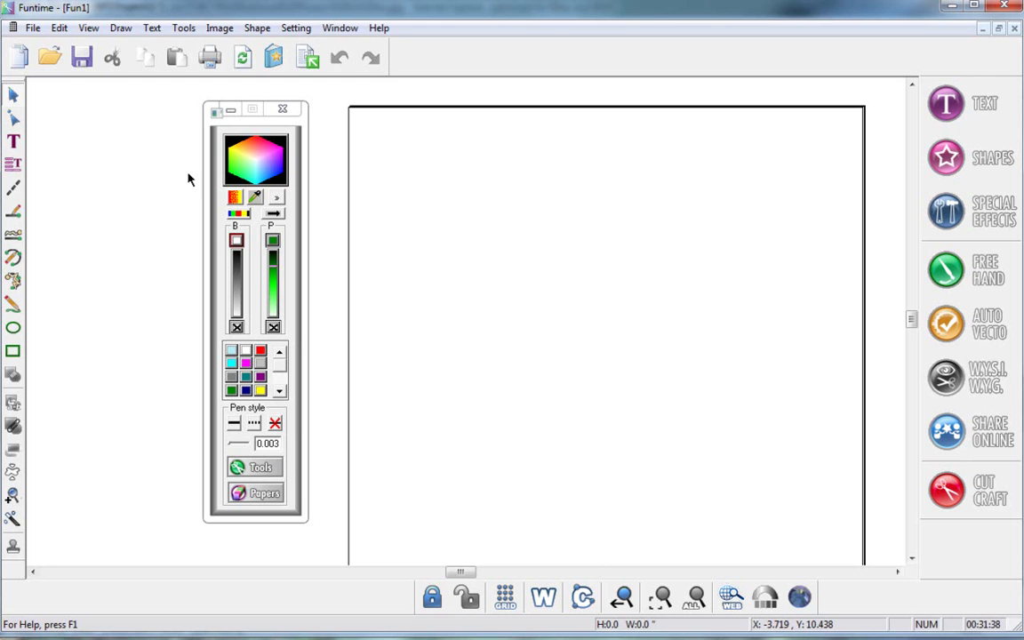
- Import lots of flowers.svg into the Fun1 page as an SVG
left_click(33, 28)
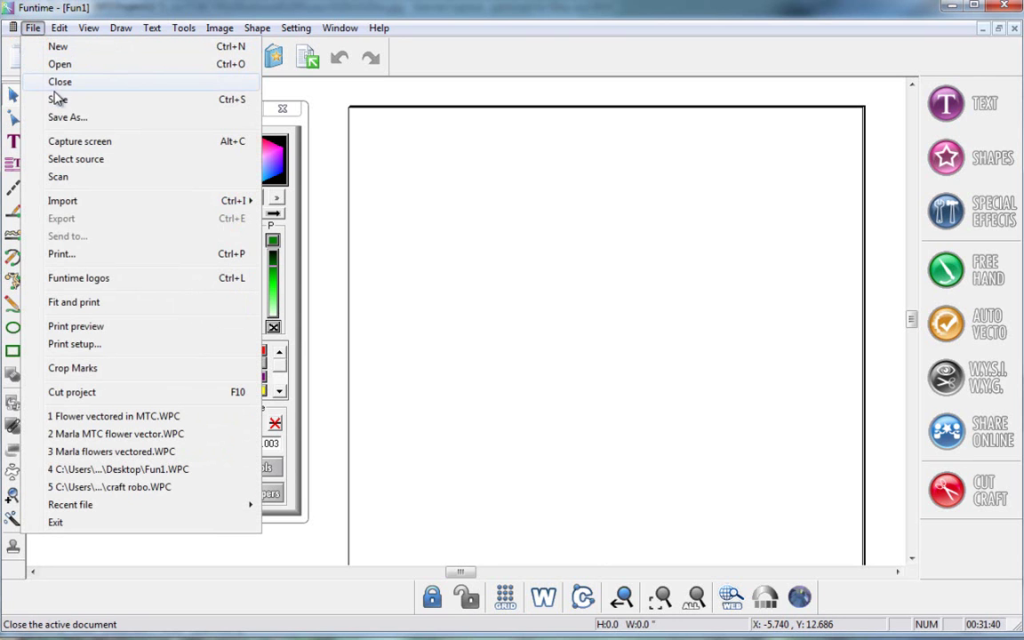
mouse_move(87, 201)
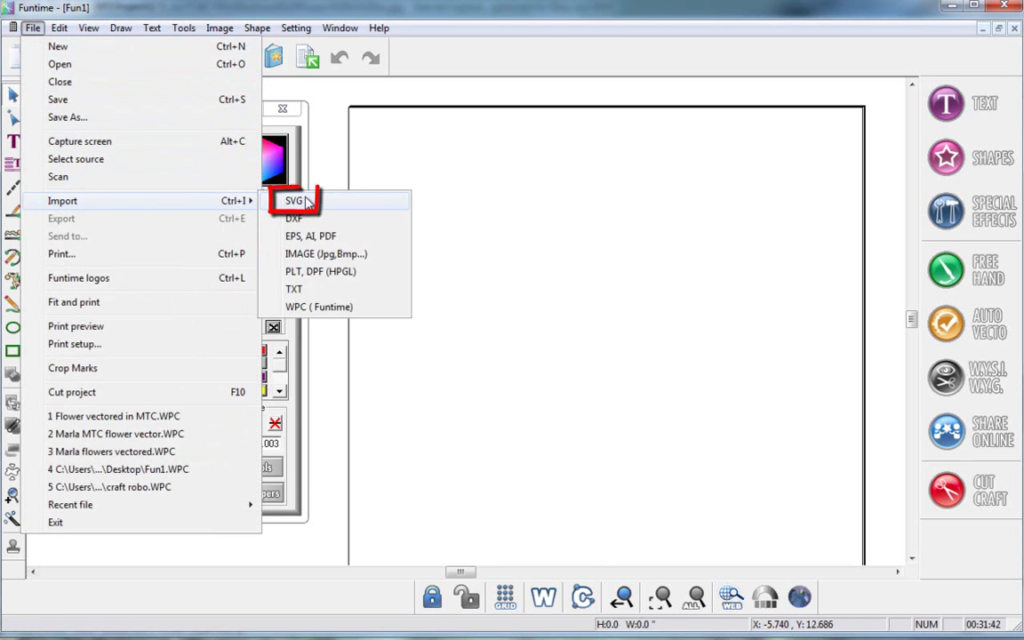
left_click(302, 201)
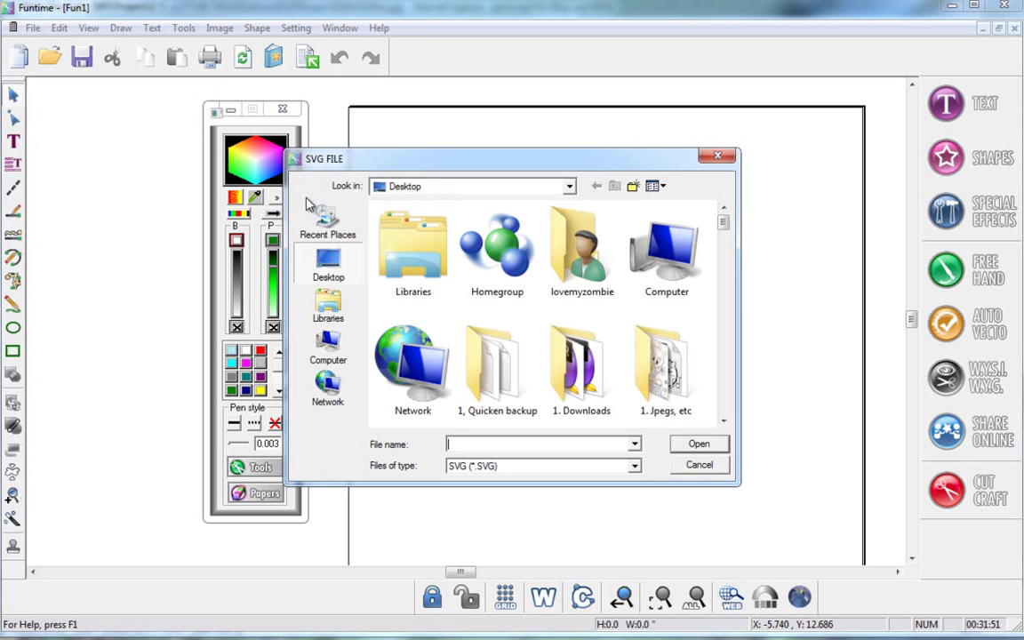
type("lots")
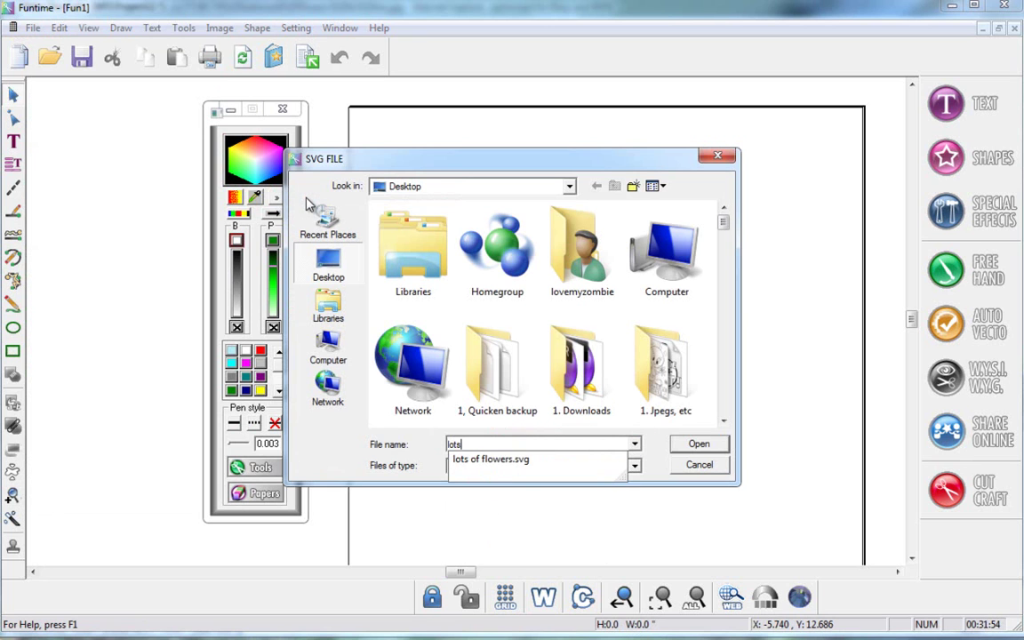
left_click(503, 459)
left_click(693, 443)
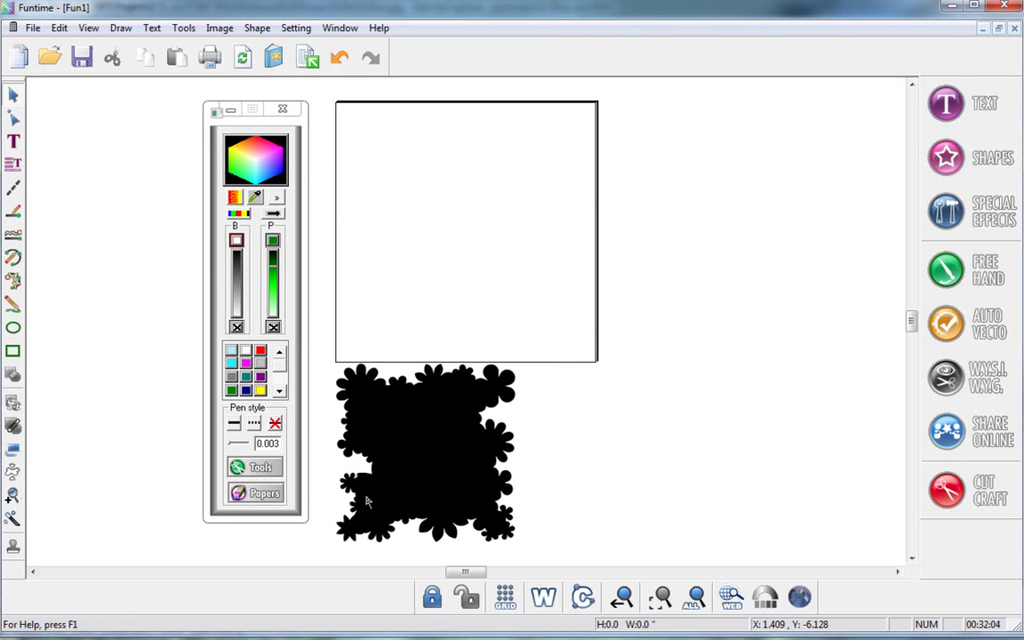
- Make the imported flowers a Transparent group so the petal cut-outs show, and fit the drawing in view
left_click(544, 596)
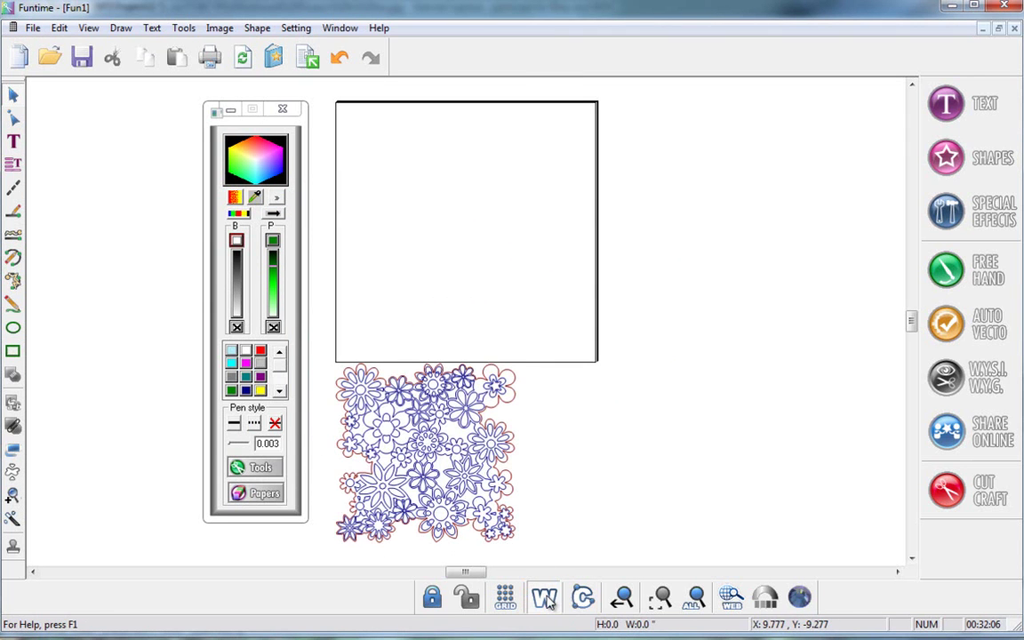
left_click(545, 598)
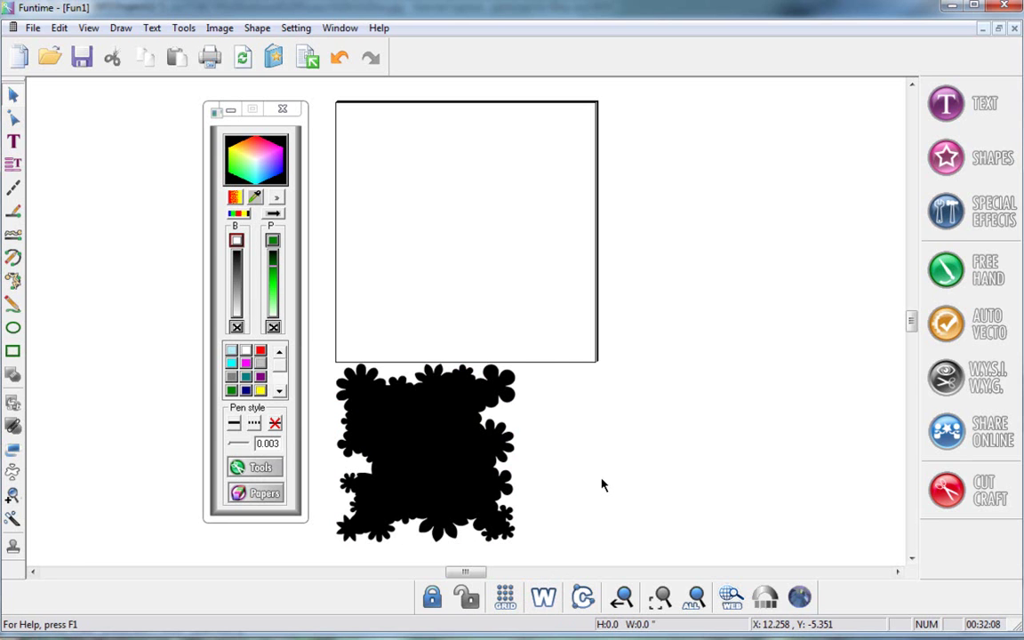
left_click_drag(315, 336, 562, 438)
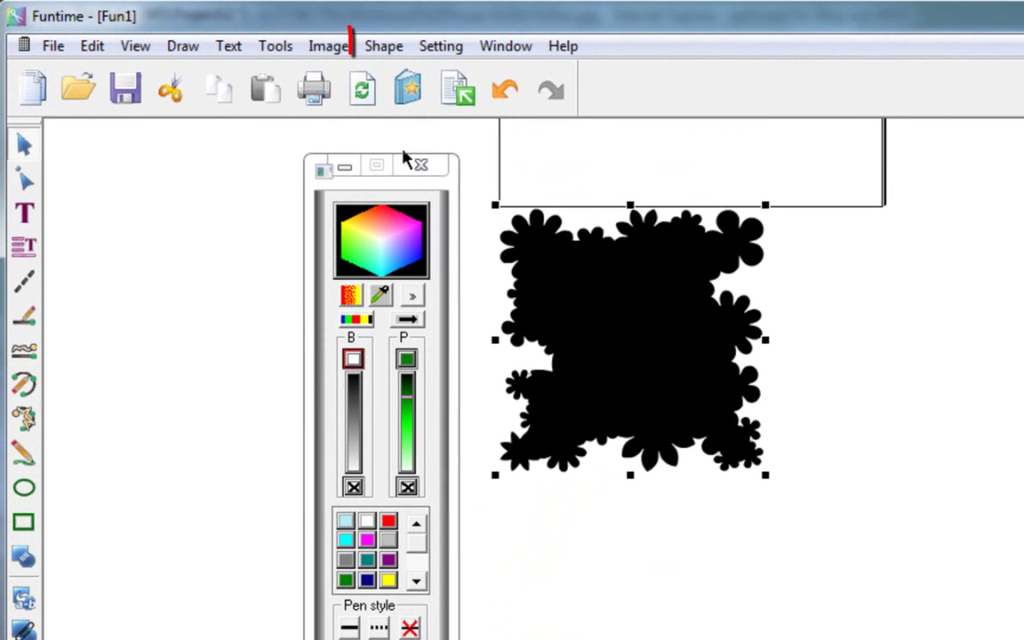
left_click(384, 46)
left_click(414, 102)
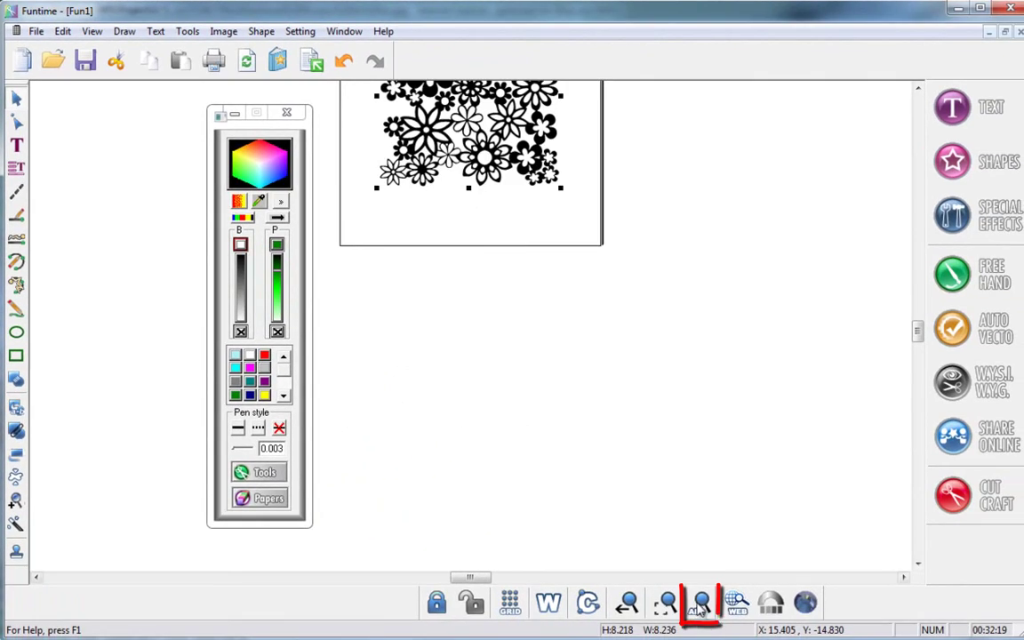
left_click(700, 607)
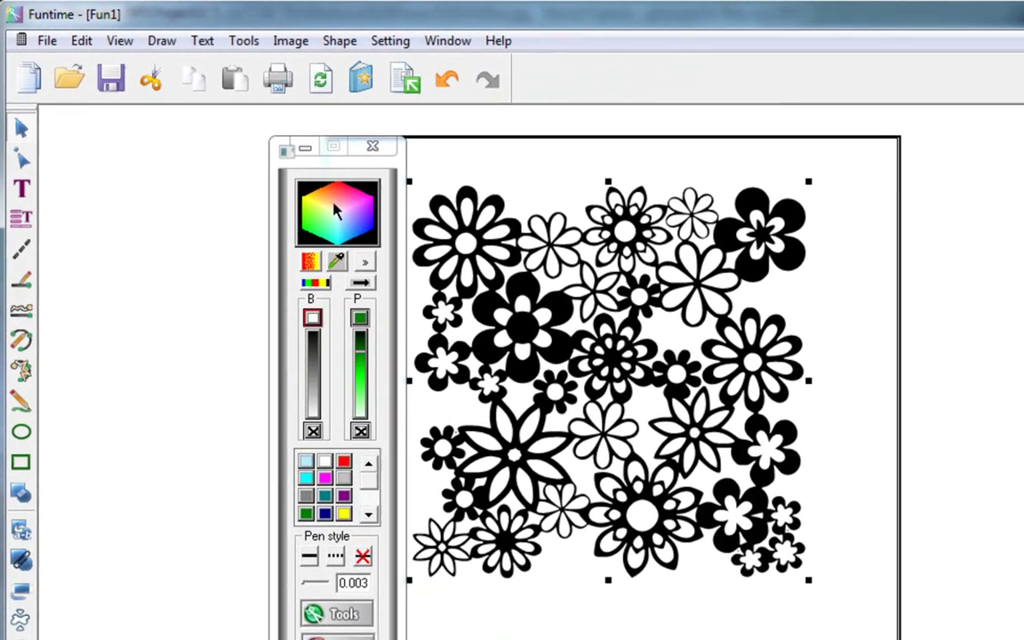
- Move the colour palette aside and fill the flower collage with the green swatch
left_click_drag(325, 167, 224, 177)
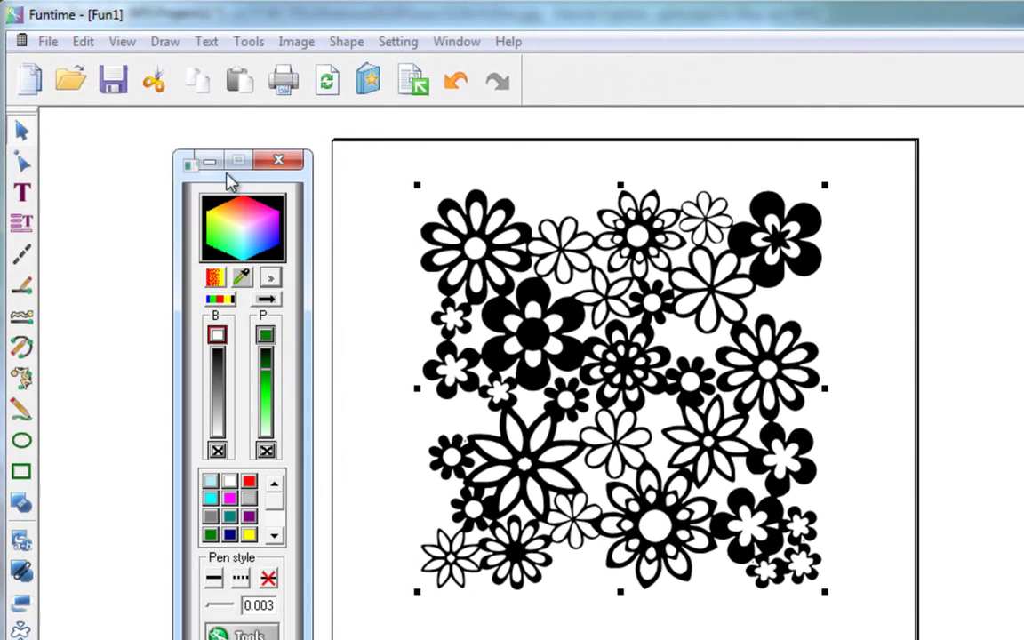
left_click(211, 535)
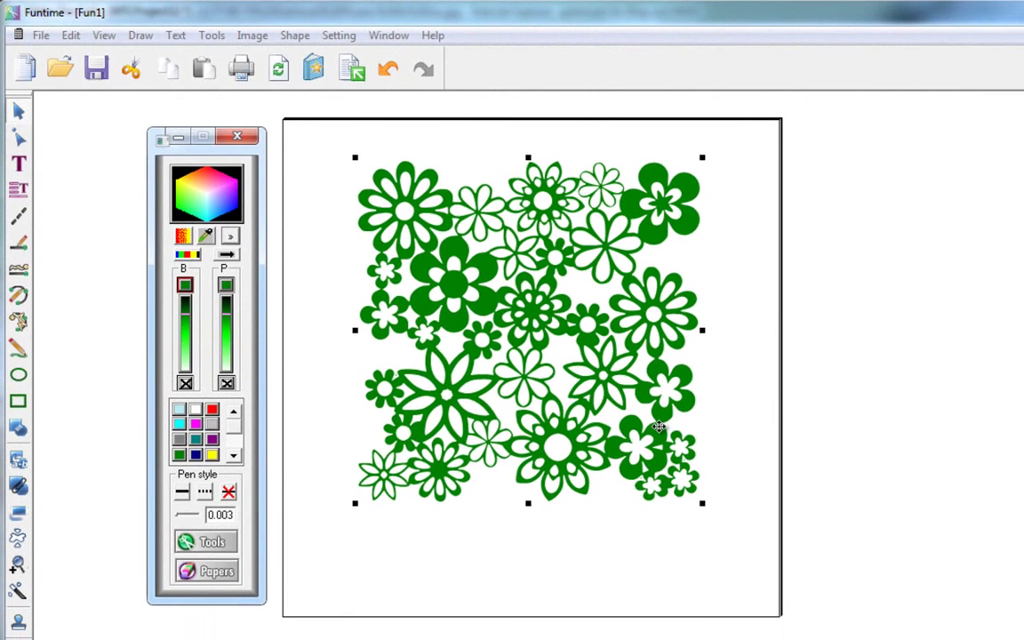
left_click(18, 565)
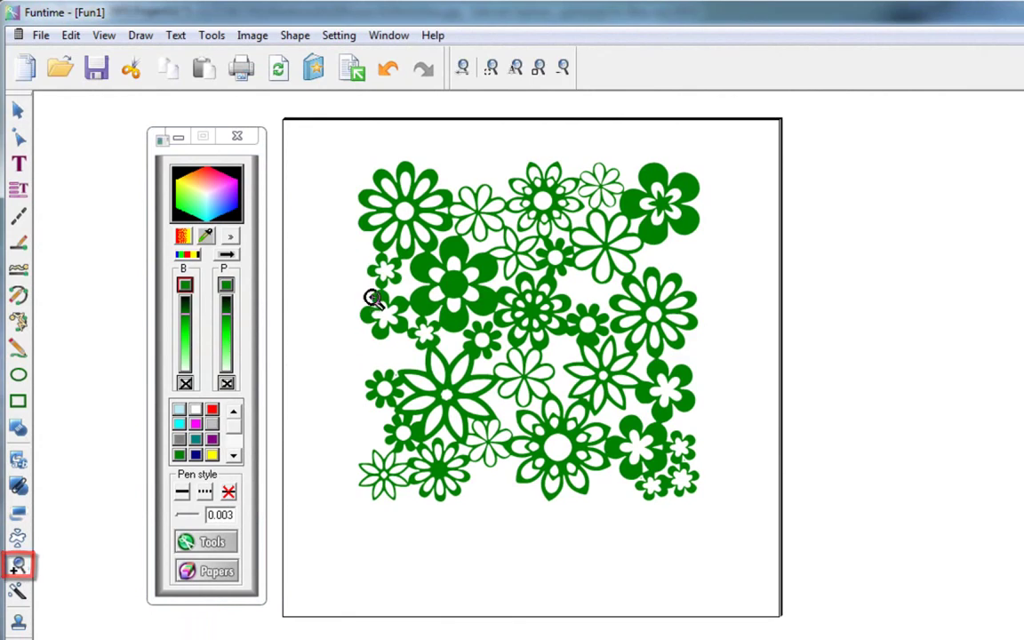
left_click(602, 401)
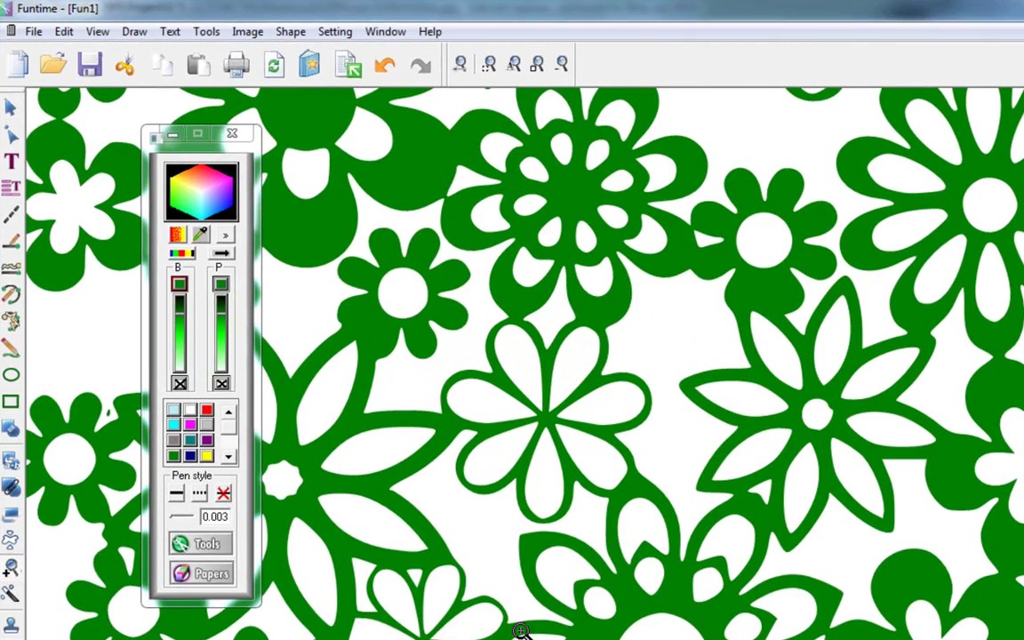